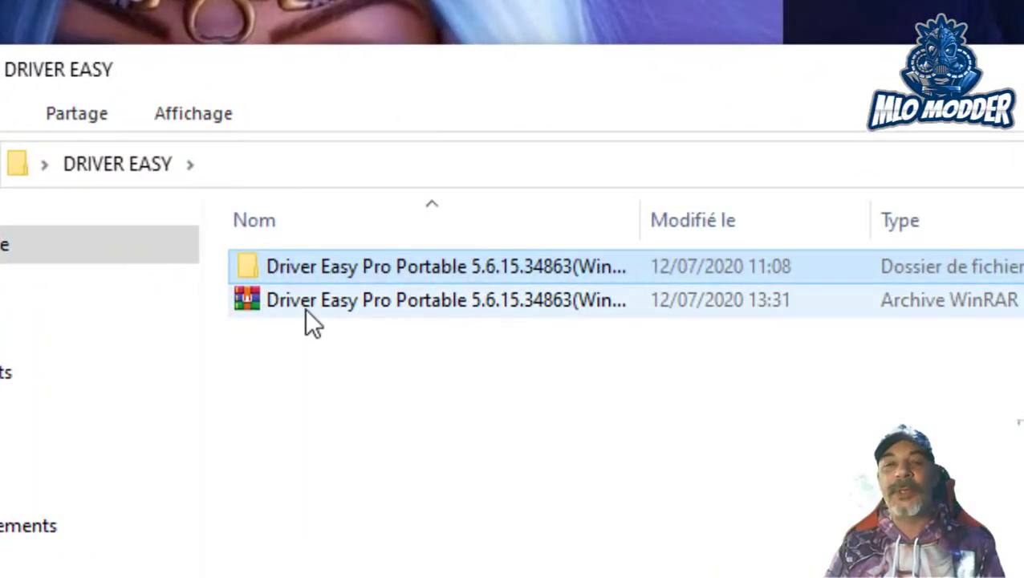
left_click(350, 300)
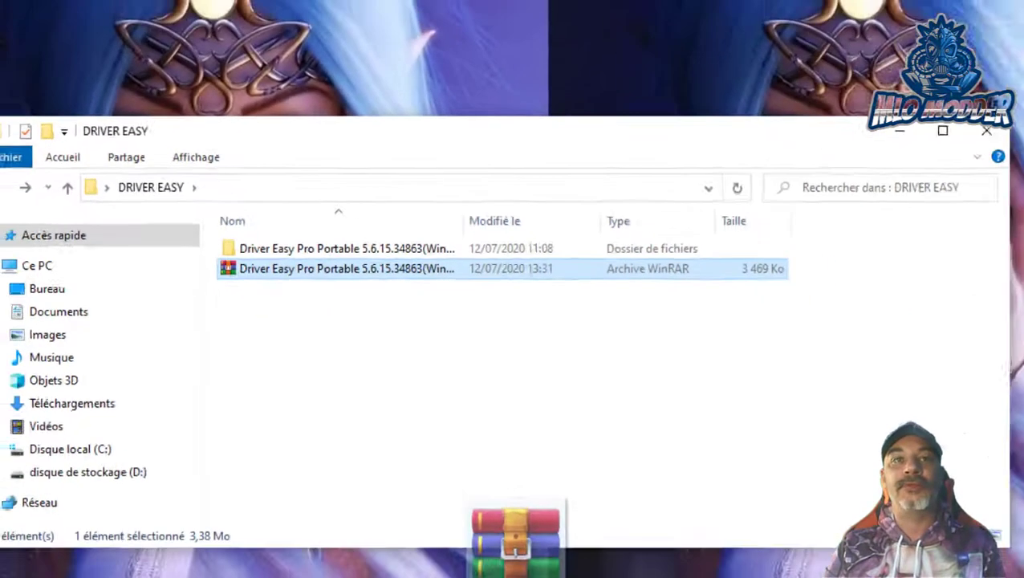
left_click_drag(518, 576, 328, 273)
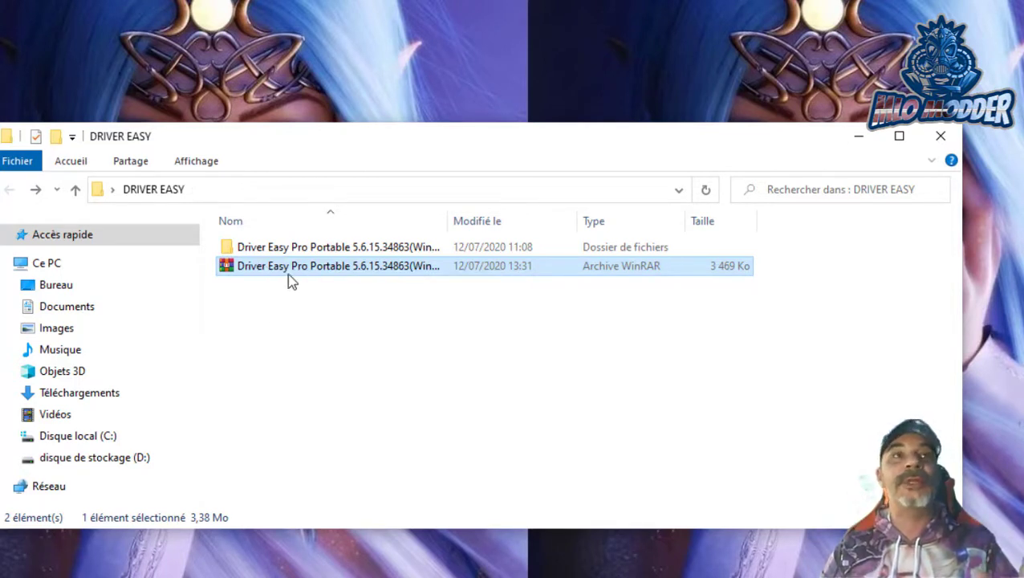
mouse_move(289, 270)
left_mouse_down()
mouse_move(673, 364)
mouse_move(998, 365)
mouse_move(309, 293)
mouse_move(301, 272)
left_mouse_up()
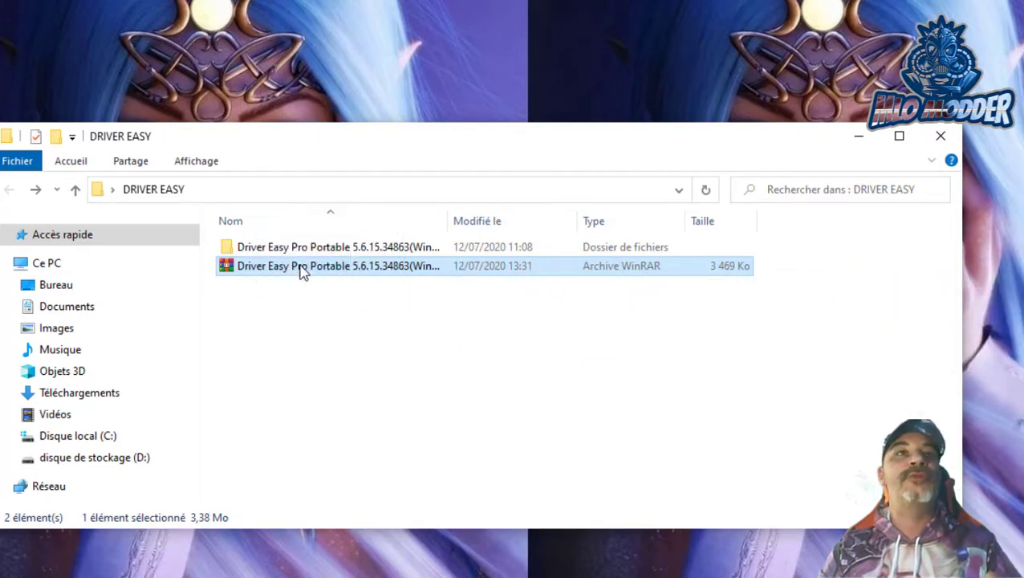
right_click(304, 273)
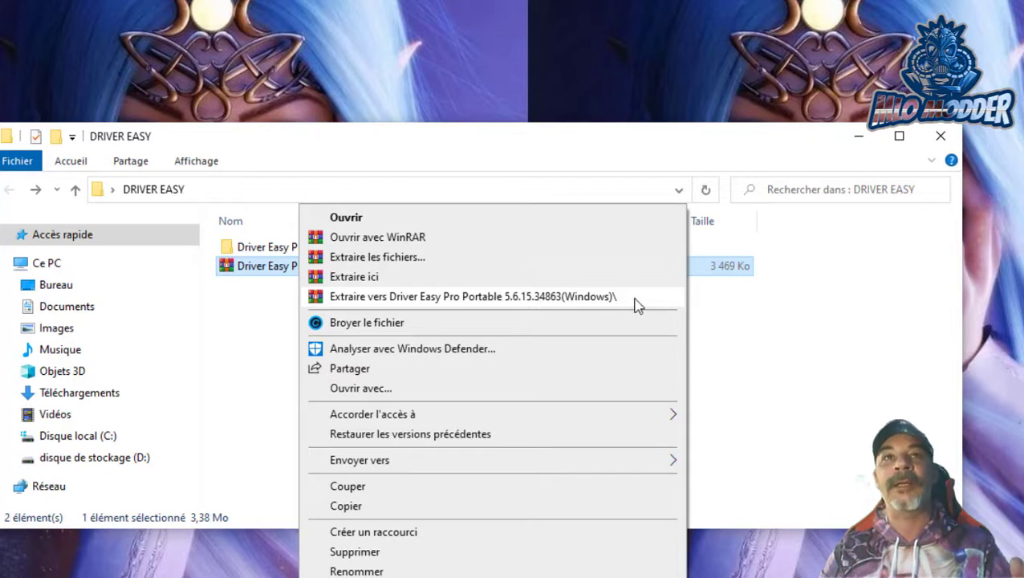
left_click(443, 159)
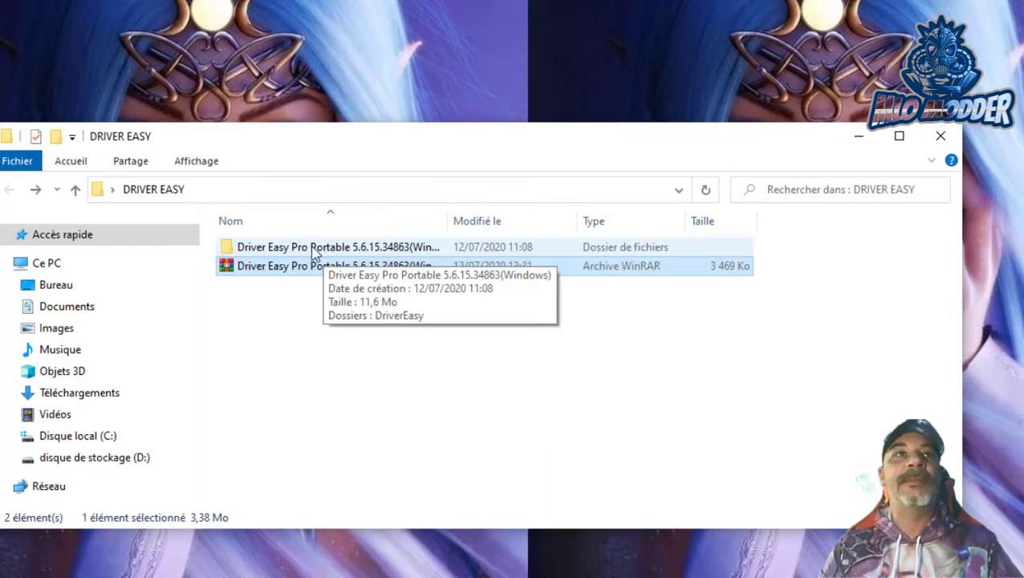
Open the extracted Driver Easy Pro Portable folder, enter its DriverEasy subfolder, and launch DriverEasyPortable.
left_click(314, 249)
double_click(314, 248)
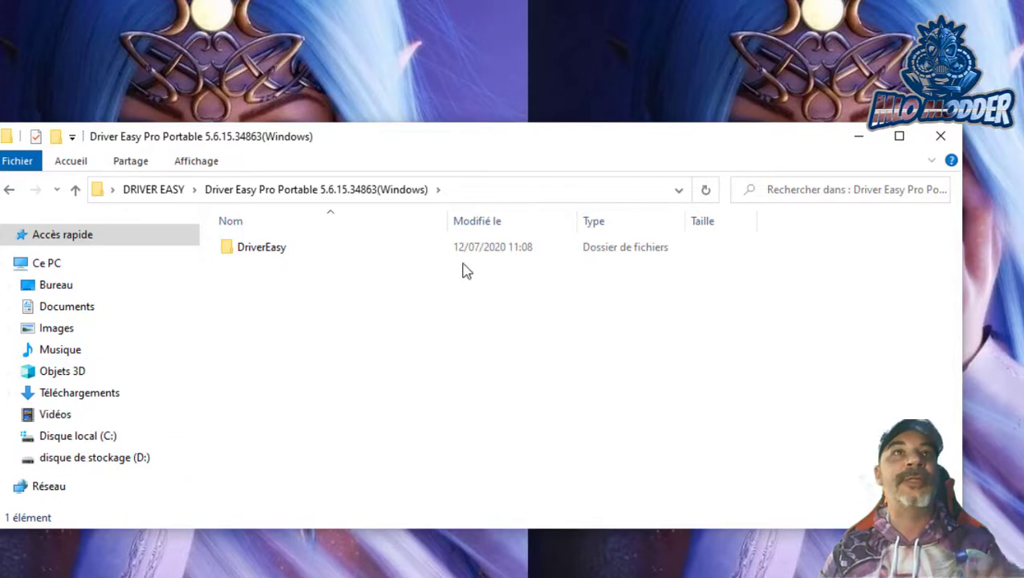
left_click_drag(489, 144, 608, 119)
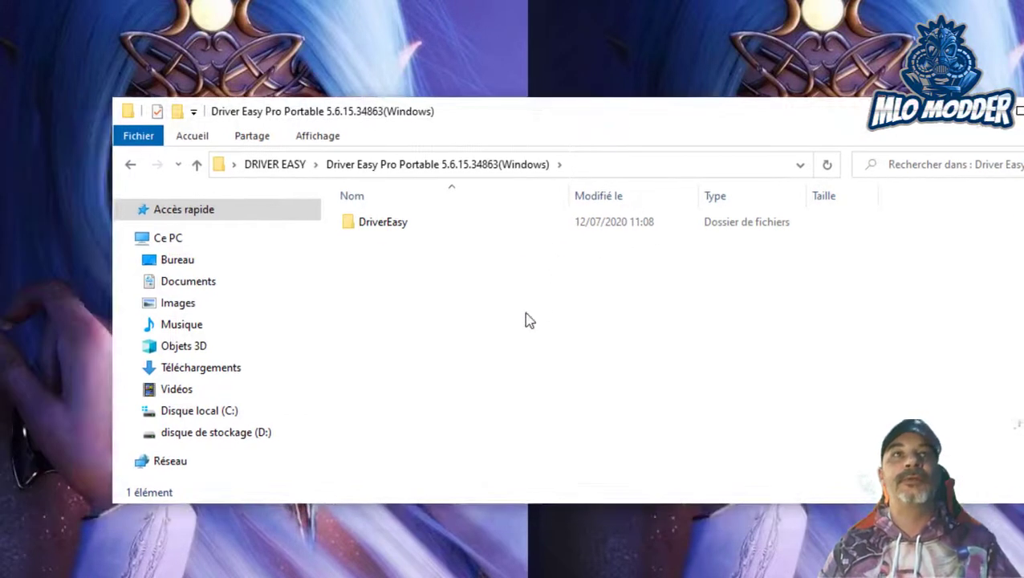
double_click(394, 226)
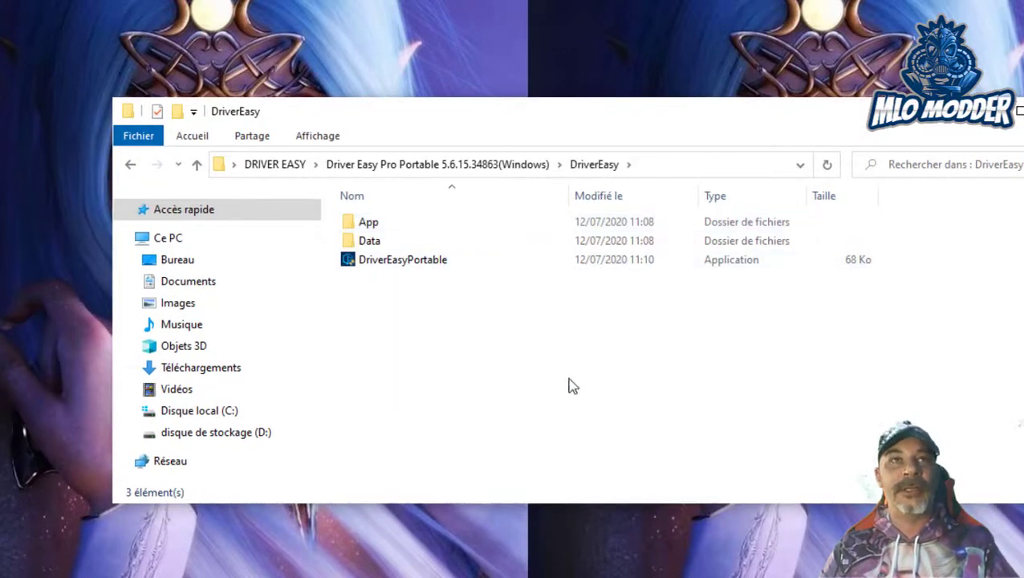
left_click(403, 265)
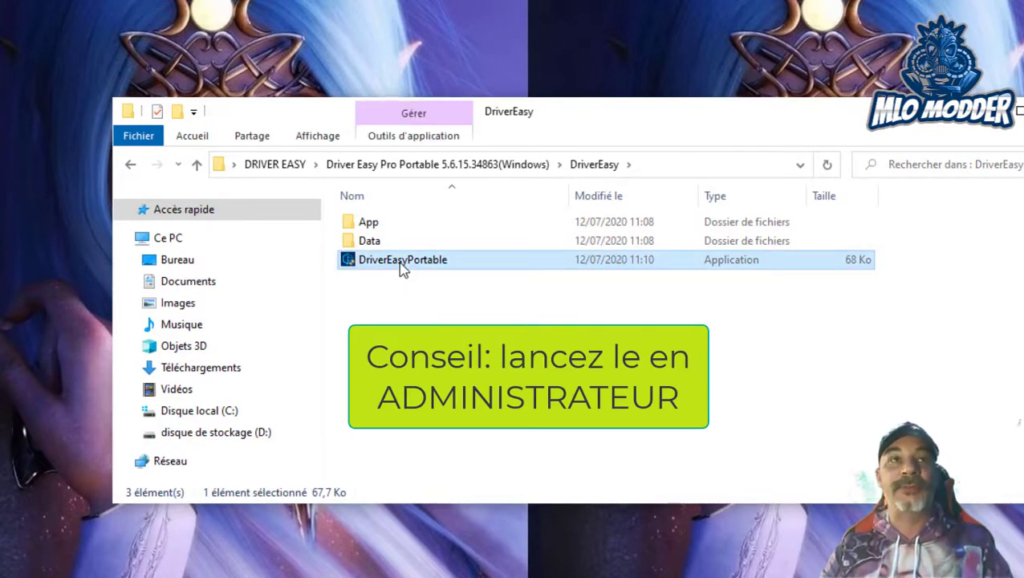
double_click(403, 265)
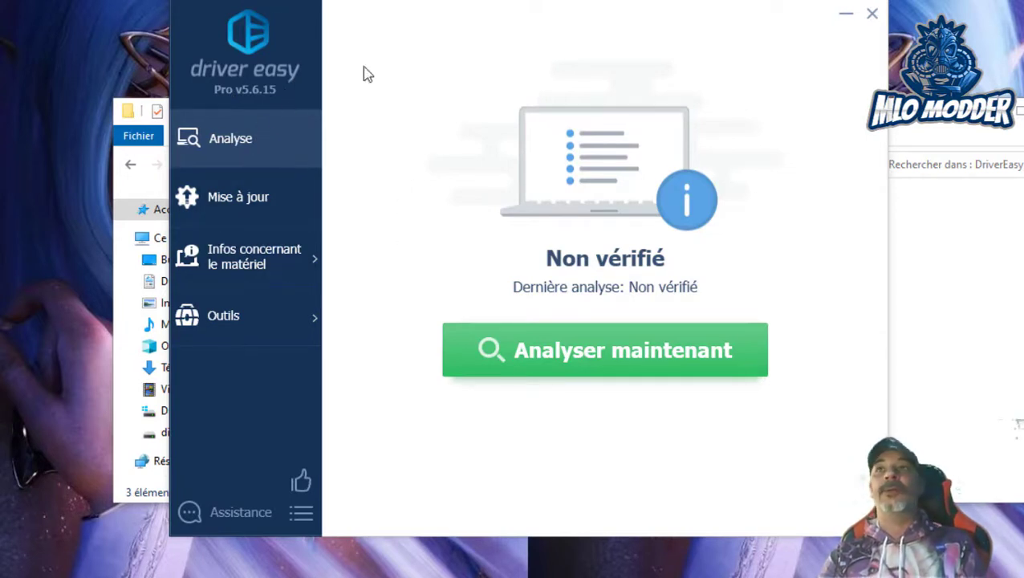
Move the Driver Easy window lower on the desktop and close the file explorer window.
left_click_drag(601, 23, 658, 342)
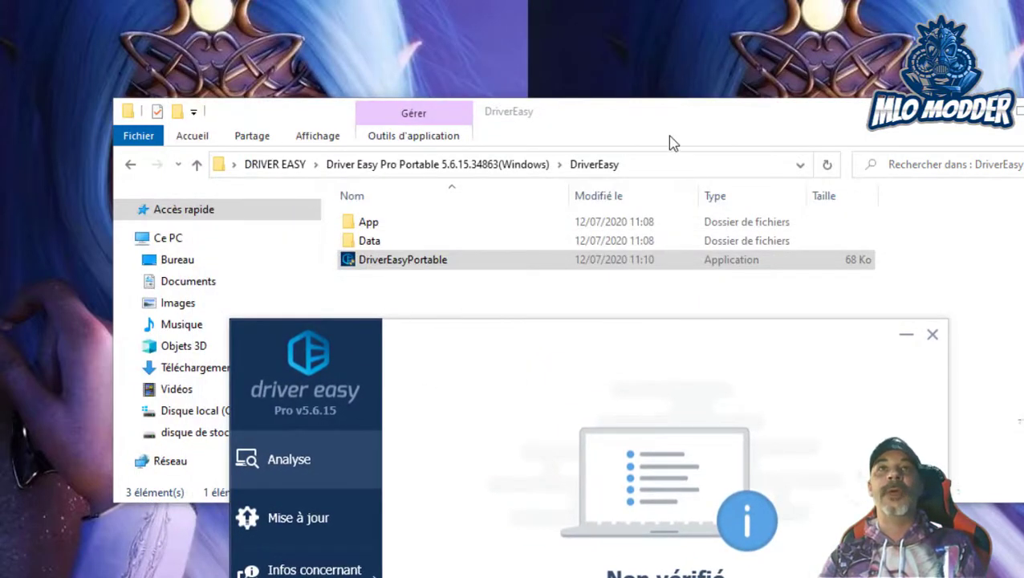
left_click_drag(665, 112, 690, 0)
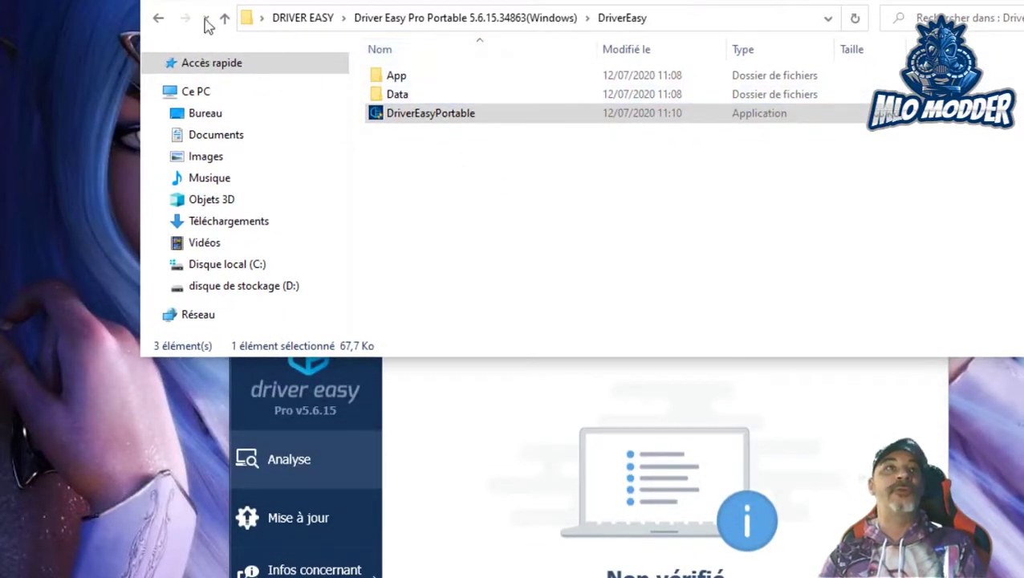
left_click(158, 20)
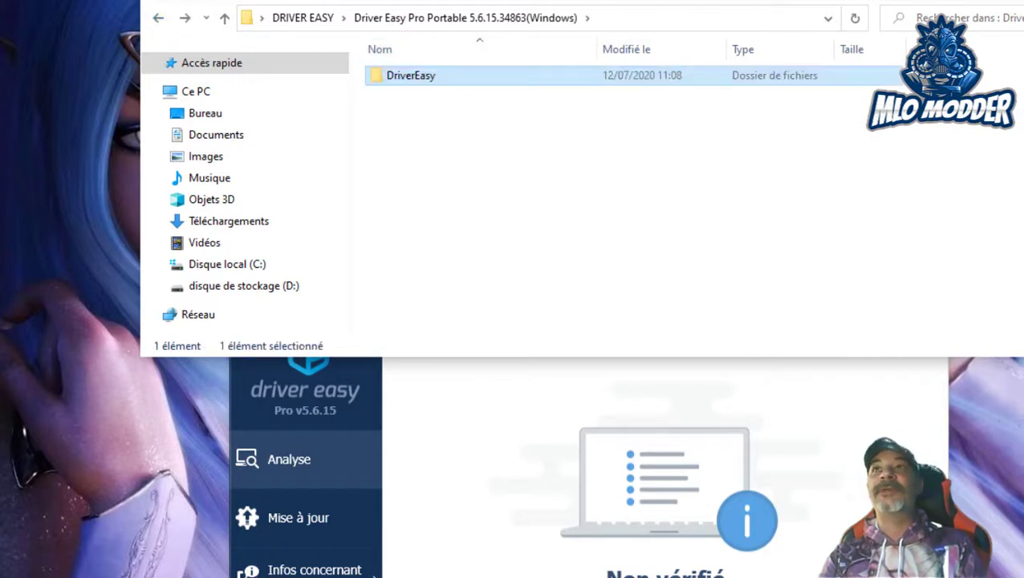
left_click(1021, 2)
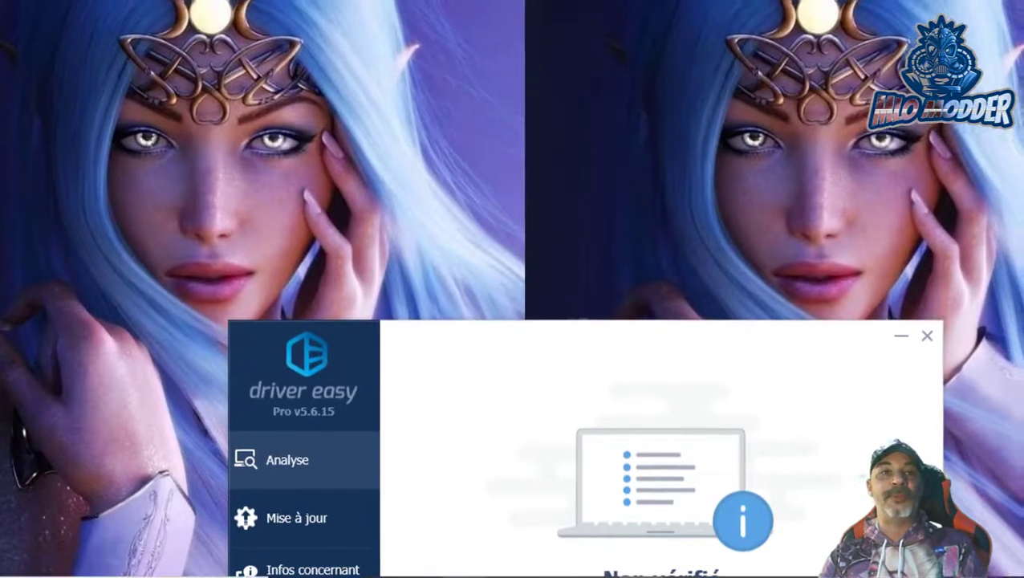
Read the DRIVER EASY PROV 5.6.15 text file through to the end of its feature list, and close it with its changes saved.
mouse_move(469, 577)
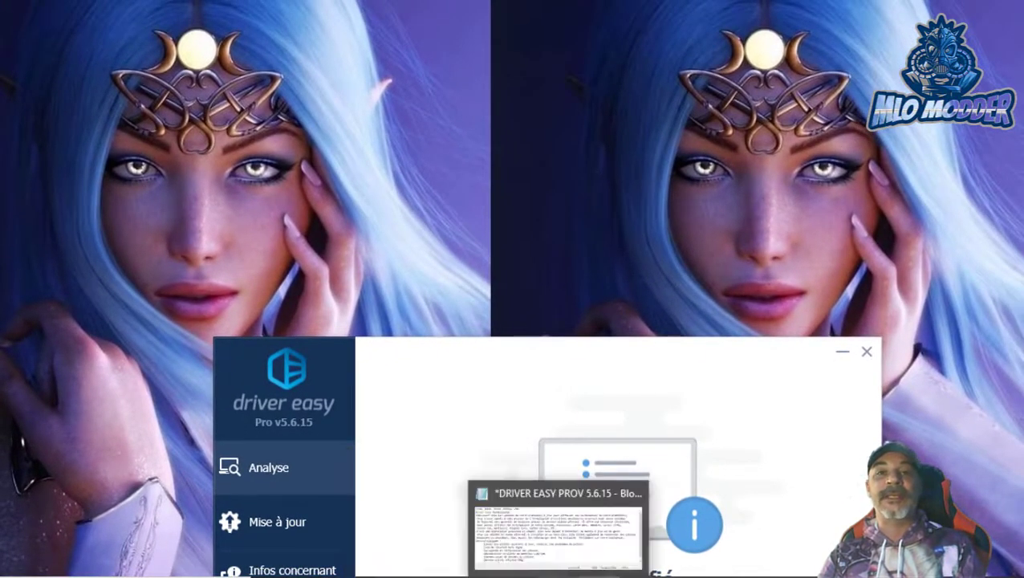
left_click(564, 565)
left_click_drag(389, 271, 524, 24)
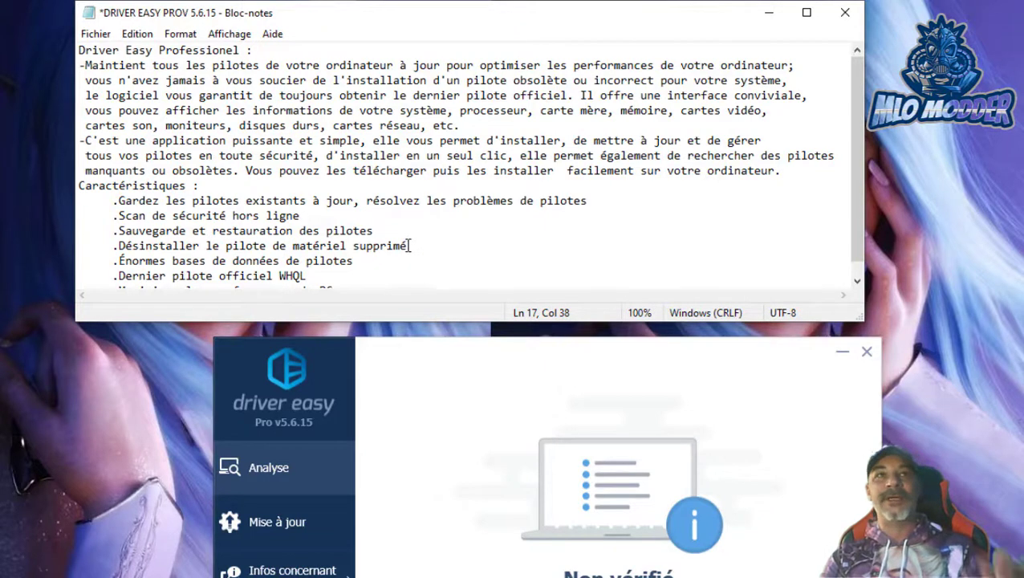
scroll(181, 261, "down", 1)
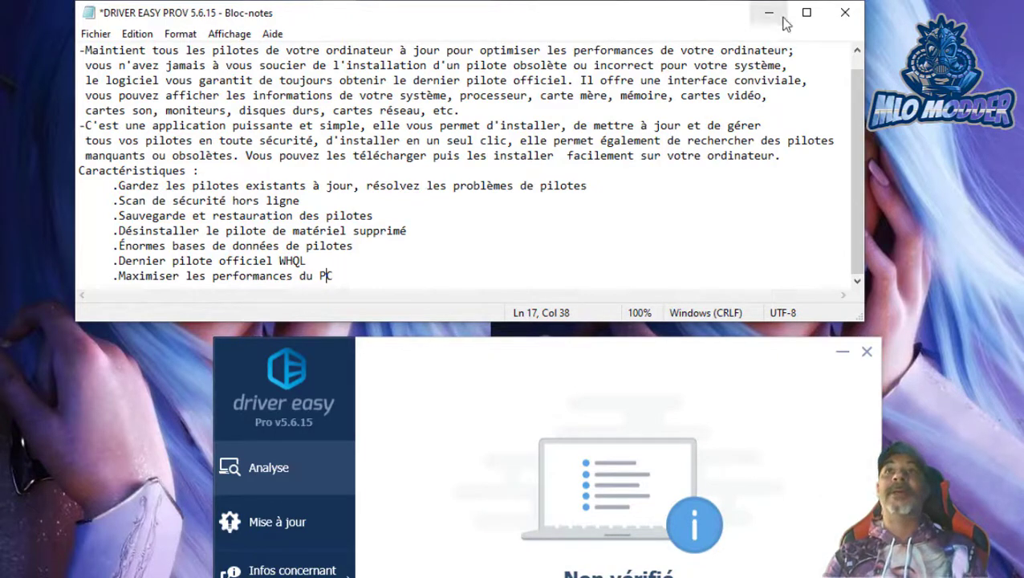
left_click(845, 13)
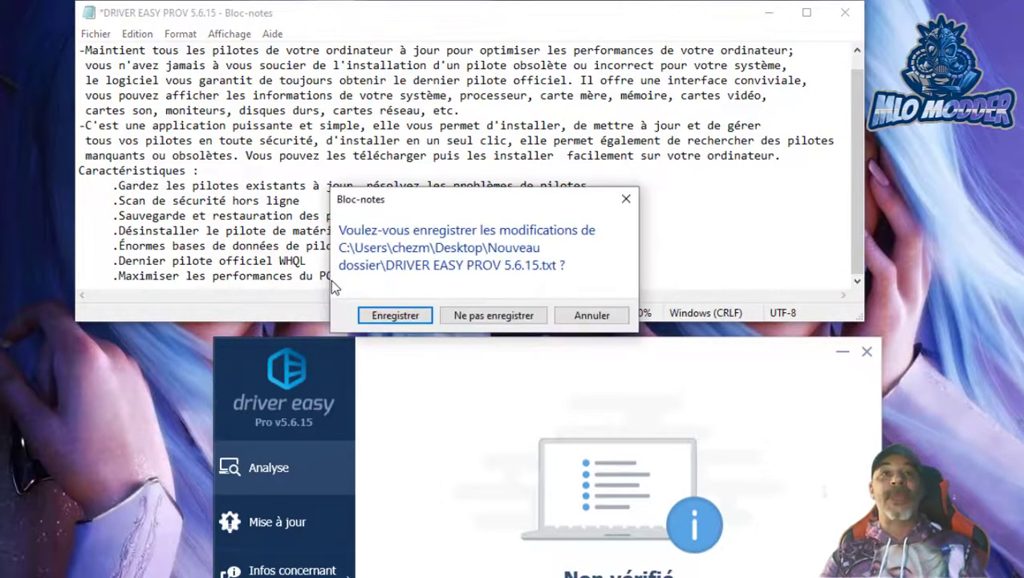
left_click(407, 317)
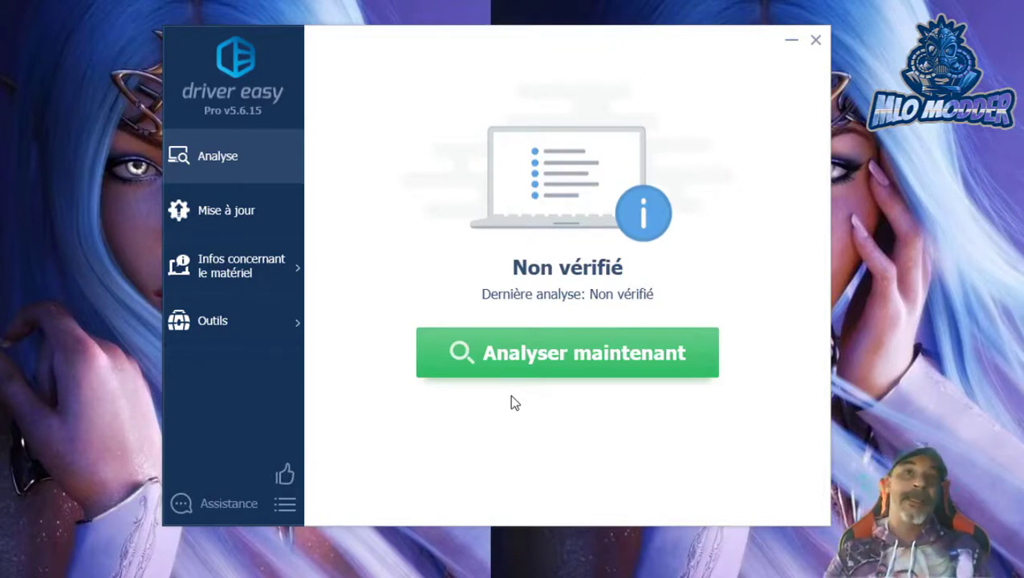
Scan the computer for outdated drivers and update the first AMD GPIO Controller driver, postponing the restart.
left_click(537, 365)
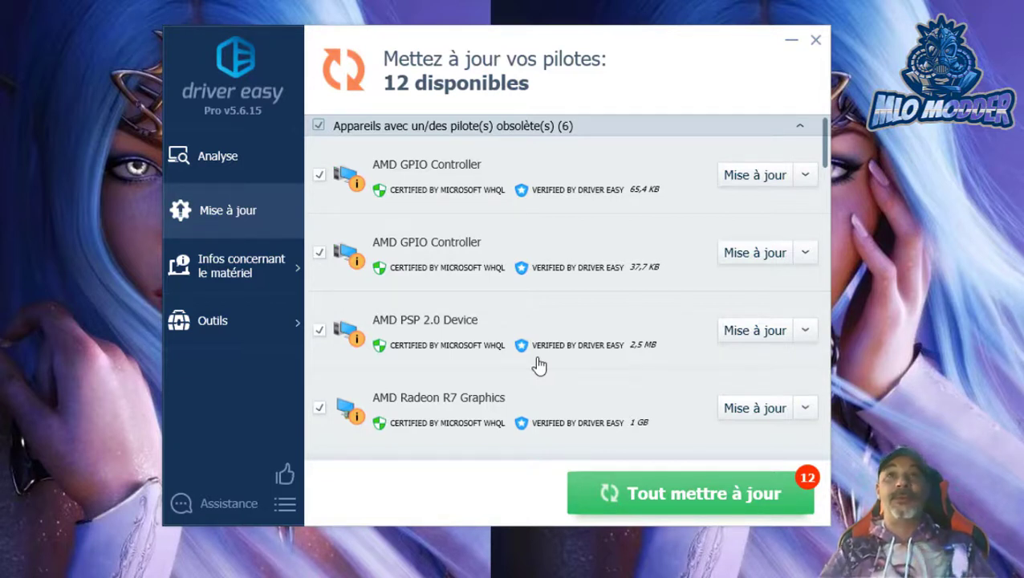
left_click(746, 177)
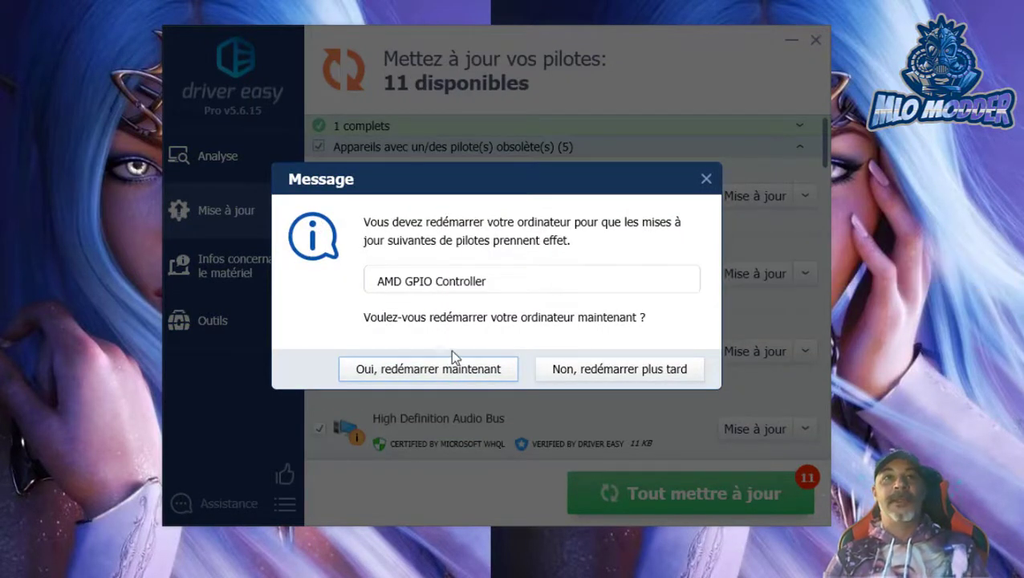
left_click(602, 376)
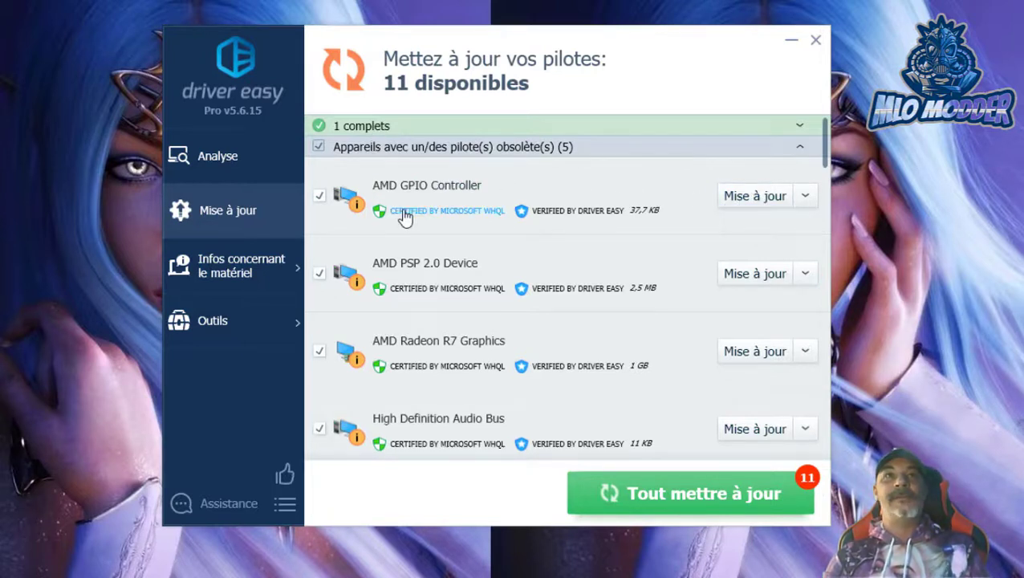
Update the AMD PSP 2.0 Device driver, postponing the restart, and the remaining AMD GPIO Controller driver.
left_click(762, 283)
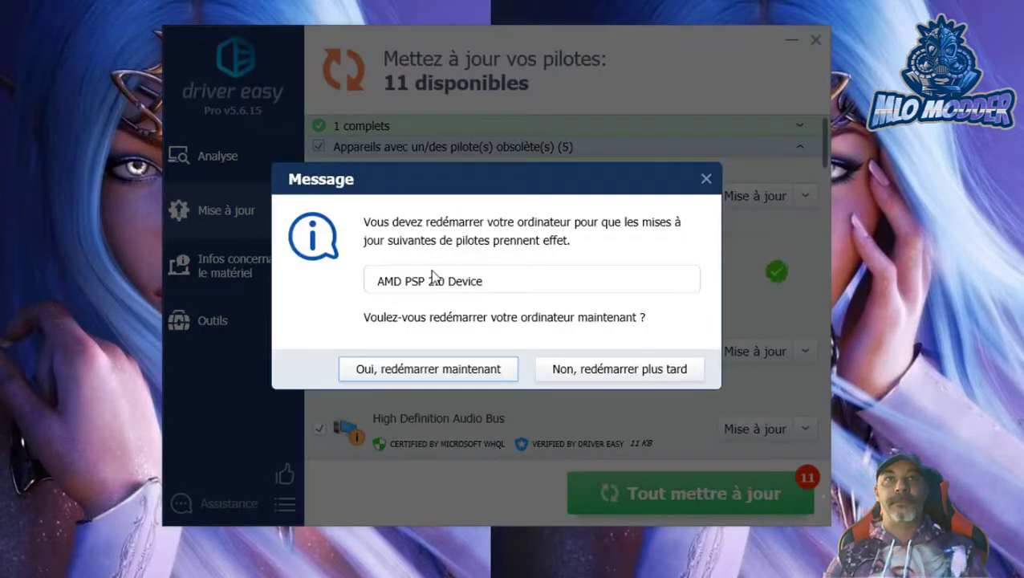
left_click(588, 367)
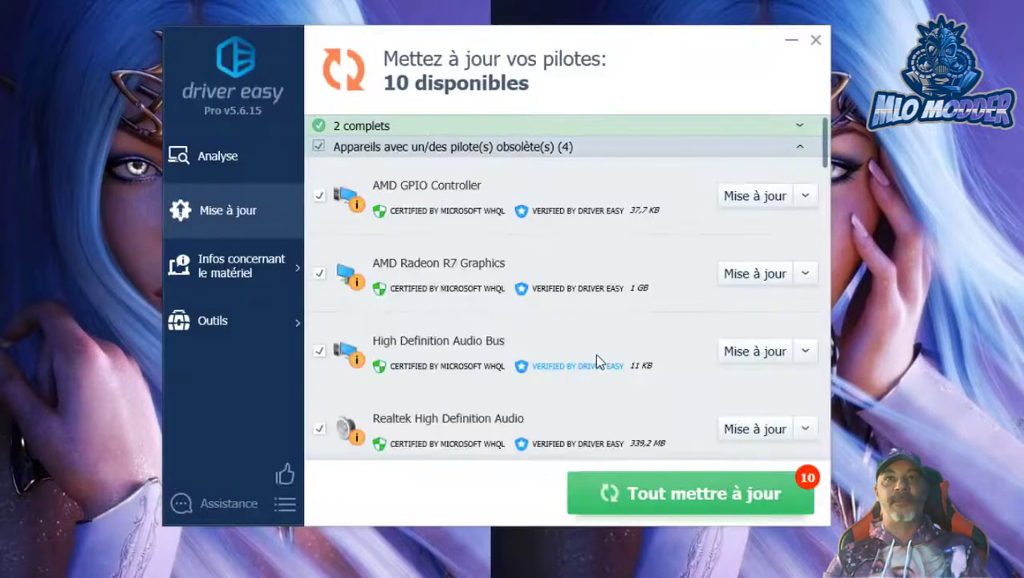
left_click(744, 198)
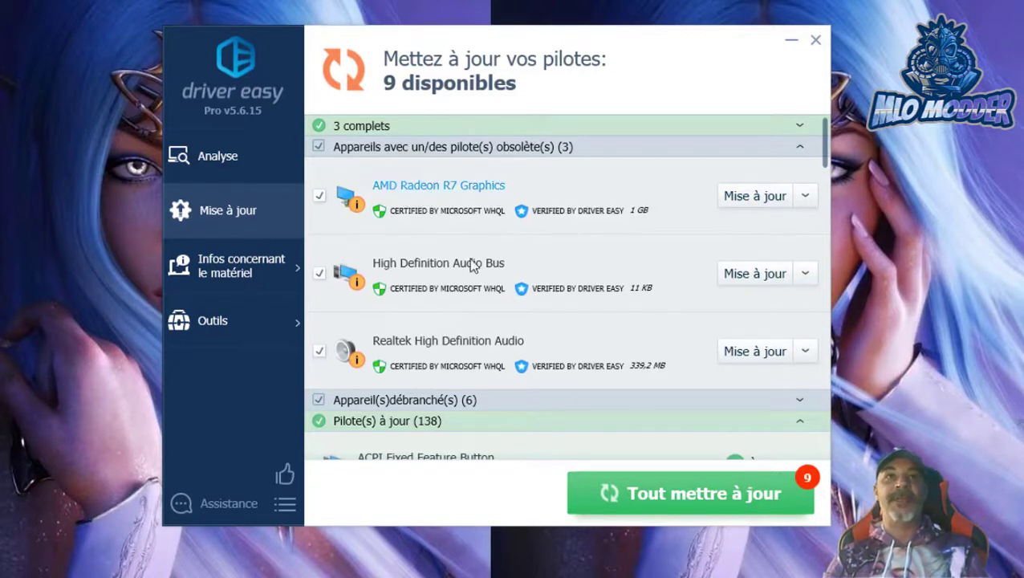
Review the remaining outdated and up-to-date drivers, and update all outstanding ones at once.
scroll(476, 257, "down", 1)
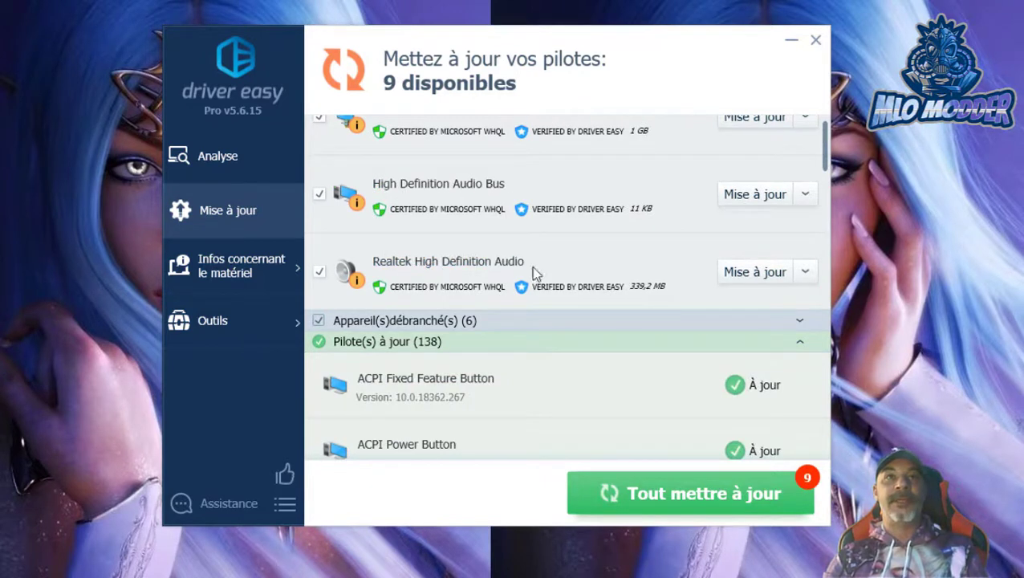
scroll(583, 247, "down", 1)
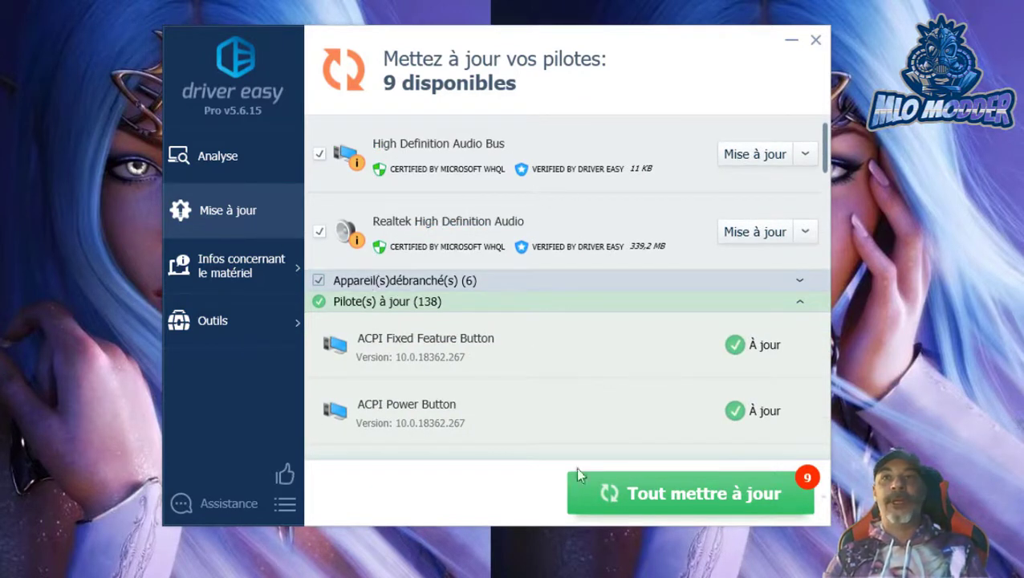
scroll(443, 337, "down", 1)
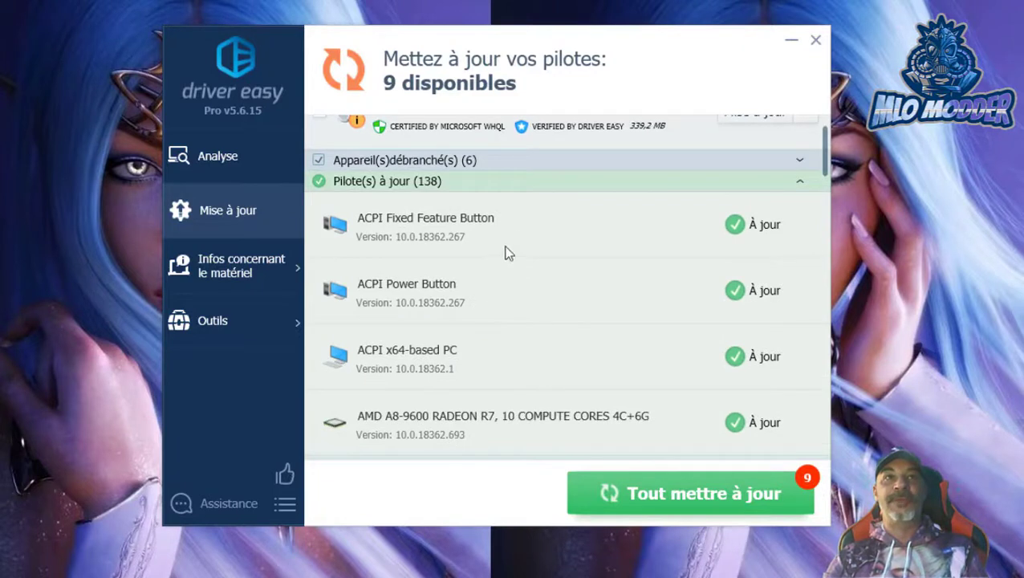
scroll(499, 363, "down", 4)
scroll(499, 363, "down", 8)
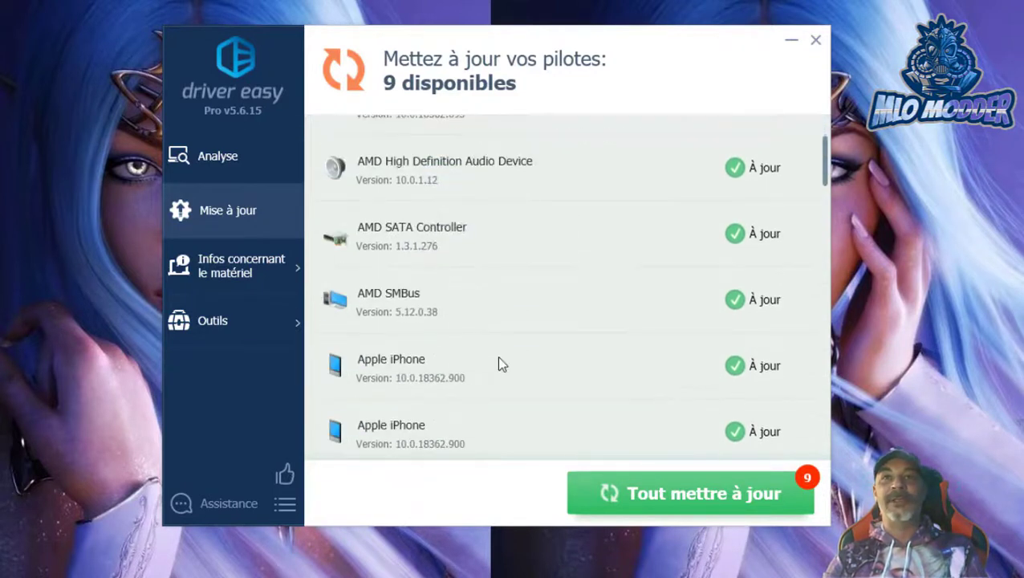
scroll(447, 305, "up", 15)
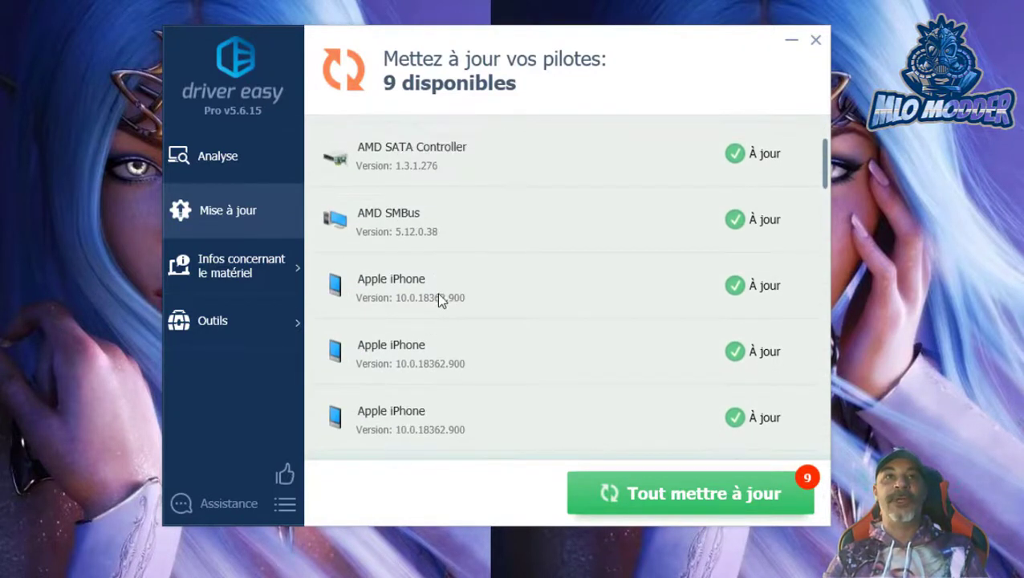
scroll(447, 290, "up", 3)
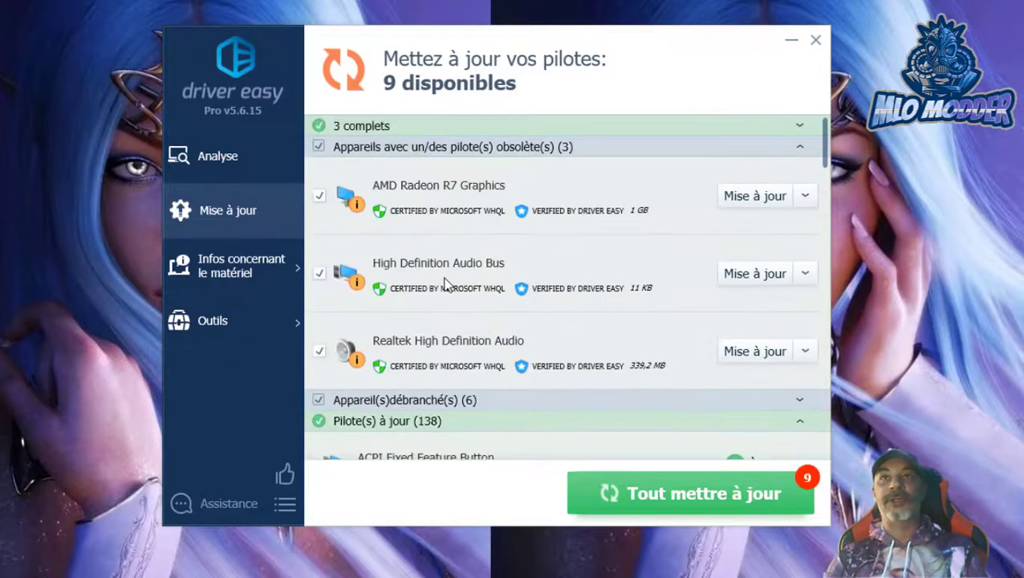
left_click(710, 495)
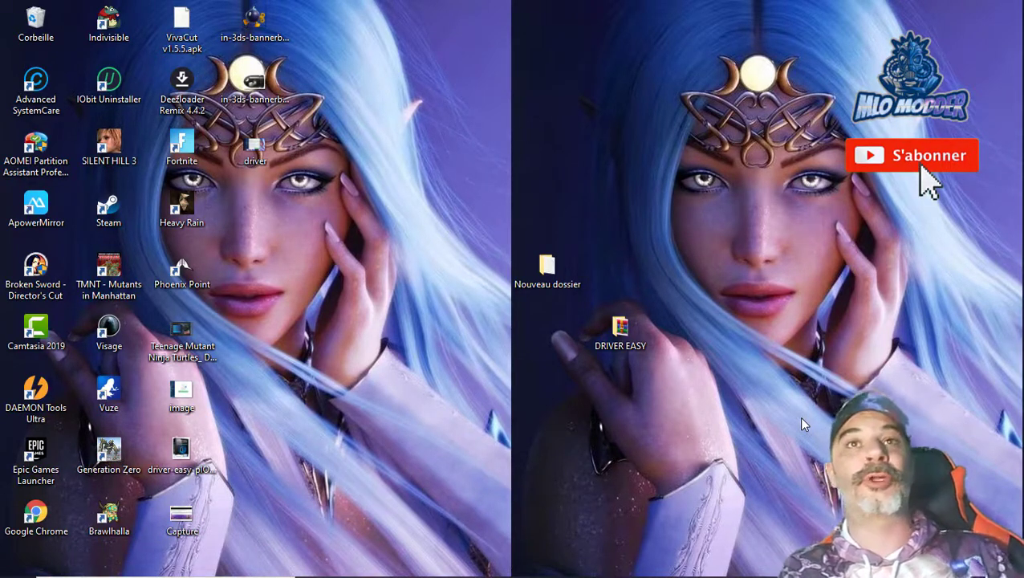
Open the DRIVER EASY folder on the desktop and start DriverEasyPortable from its extracted DriverEasy subfolder.
double_click(607, 337)
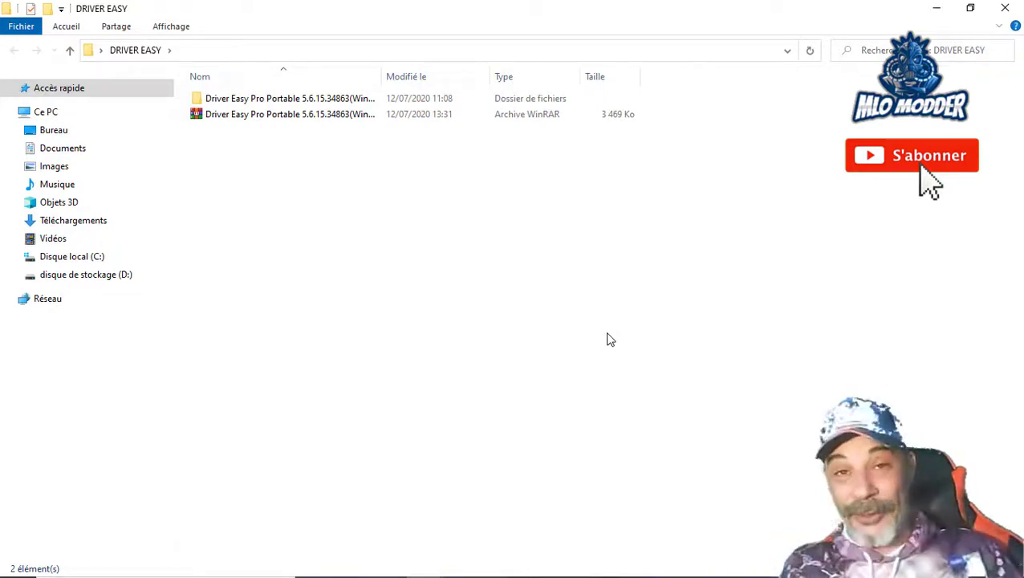
double_click(277, 98)
double_click(259, 98)
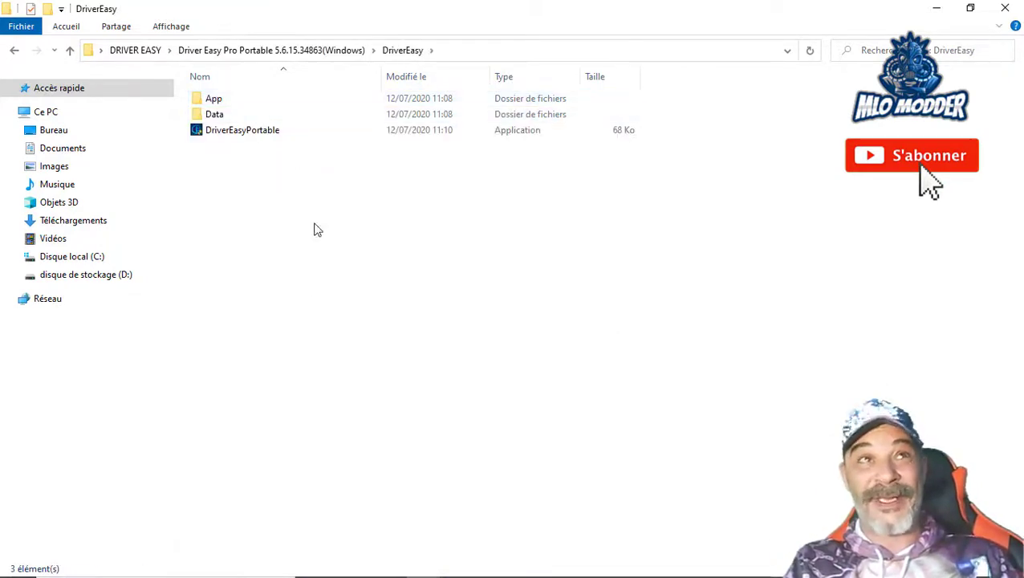
double_click(238, 131)
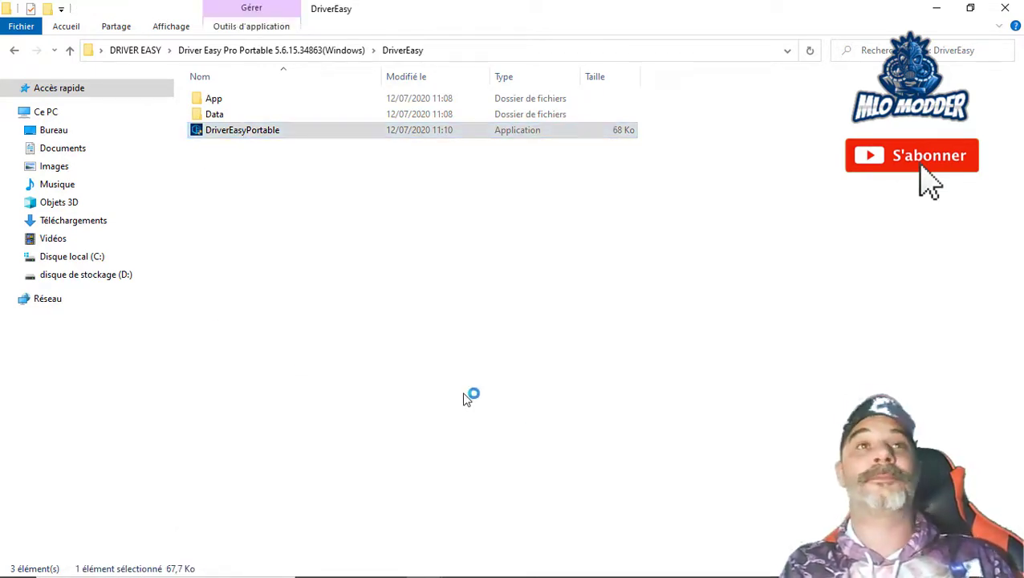
Minimise the folder window and review the up-to-date drivers listed in Driver Easy's Mise à jour section.
left_click(936, 9)
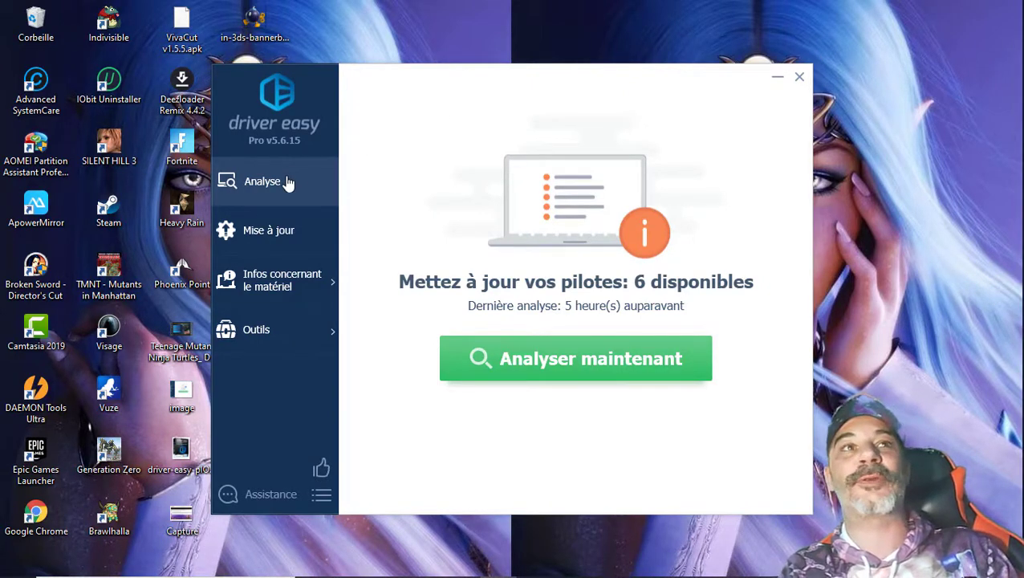
left_click(270, 239)
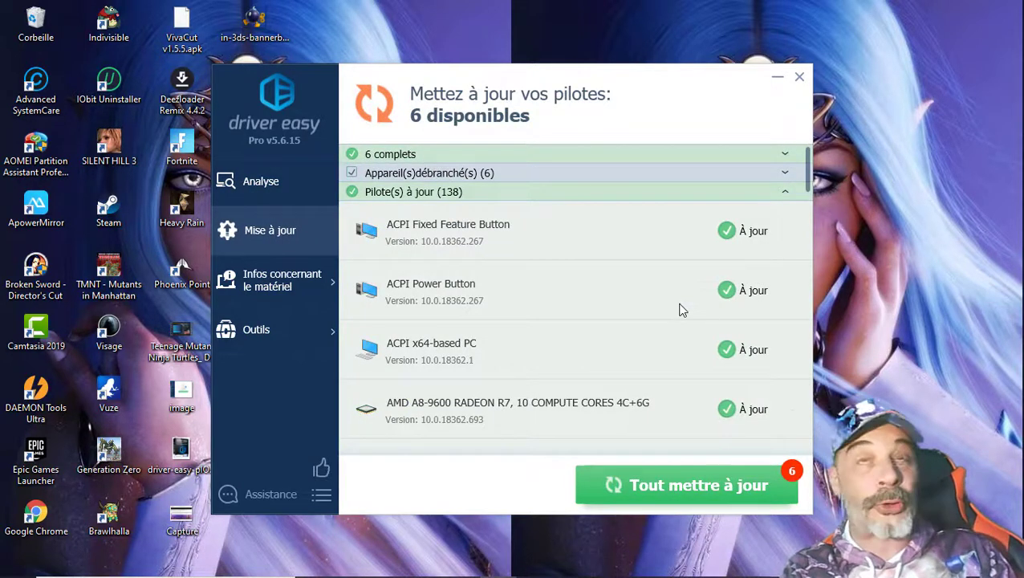
scroll(678, 311, "down", 6)
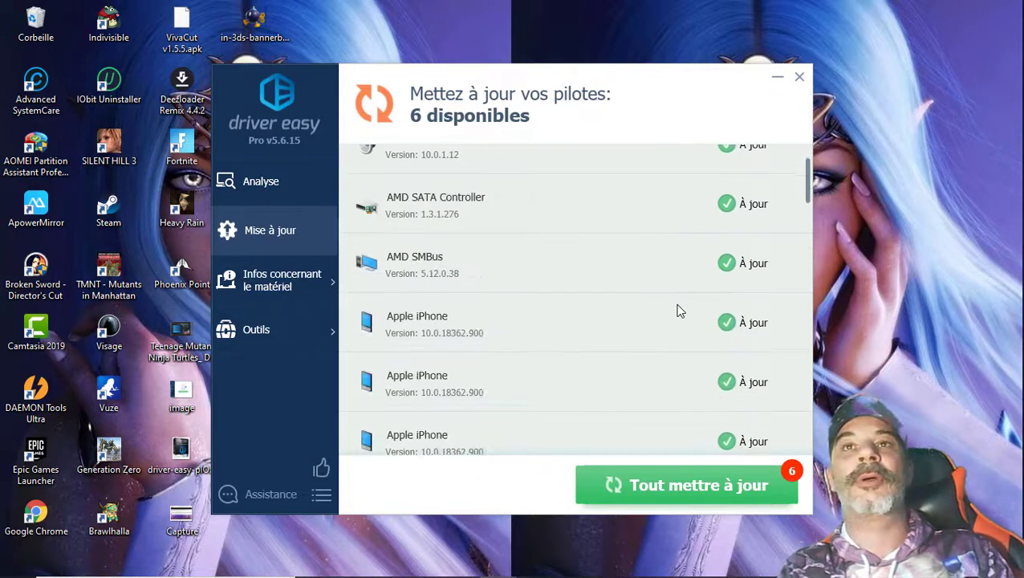
scroll(678, 312, "down", 12)
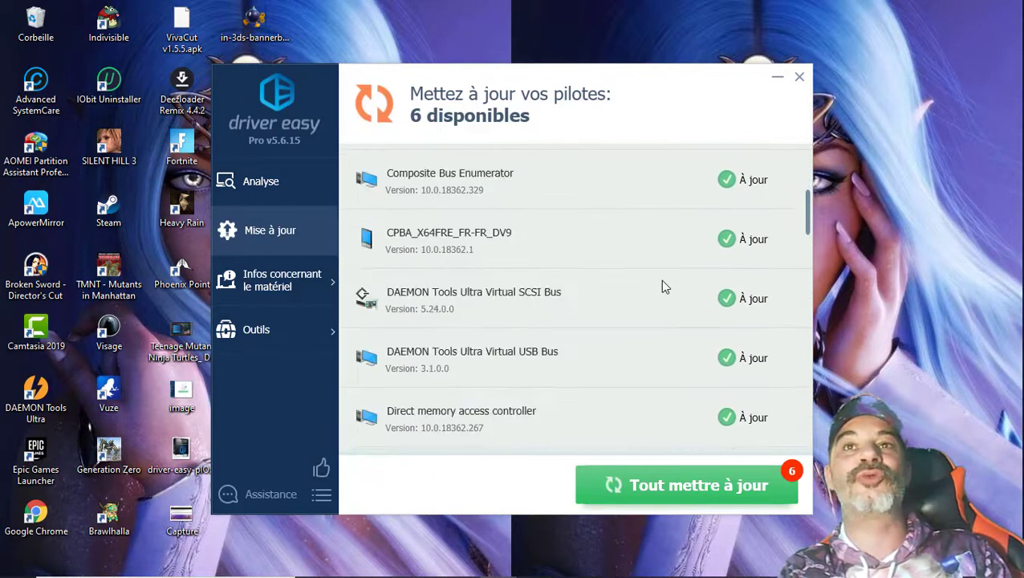
scroll(645, 257, "up", 12)
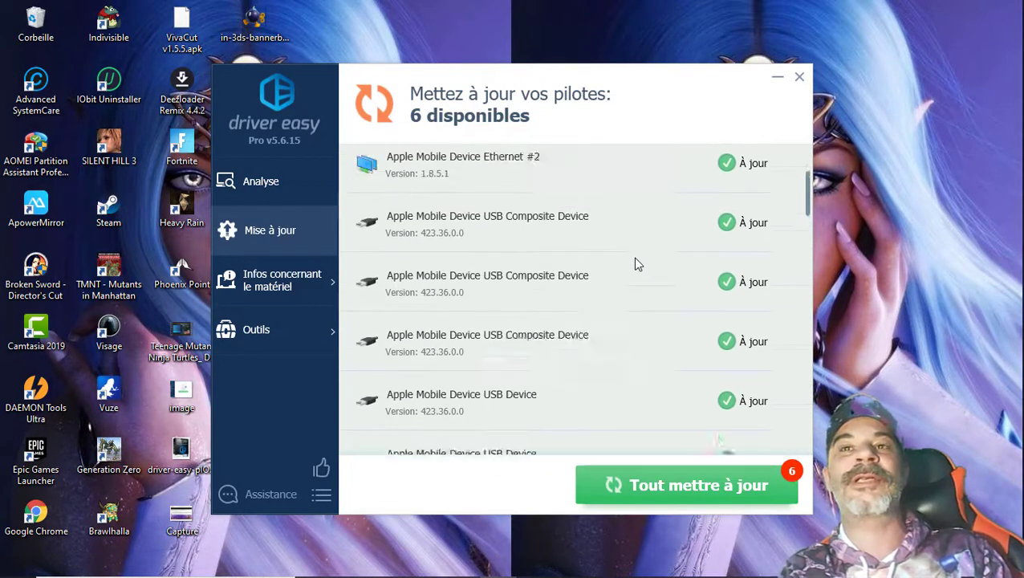
scroll(633, 260, "up", 6)
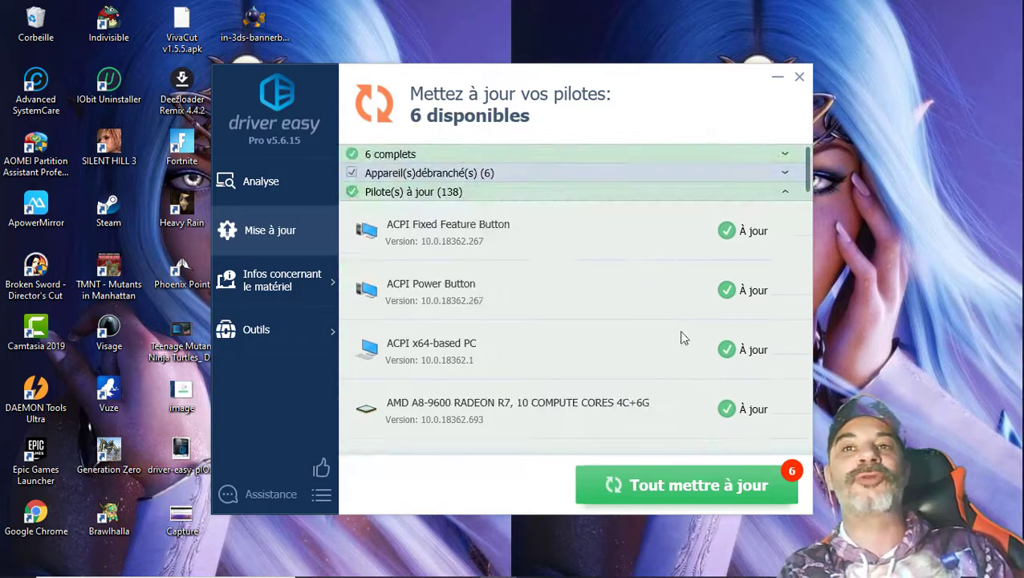
Examine the pending drivers for unplugged devices and the list of completed driver updates.
left_click(385, 176)
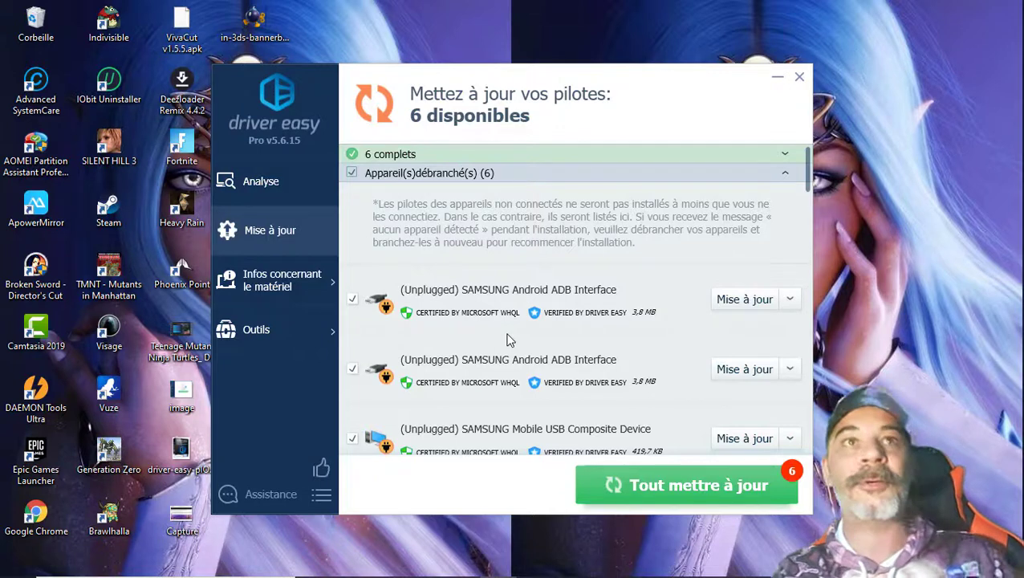
scroll(549, 314, "down", 3)
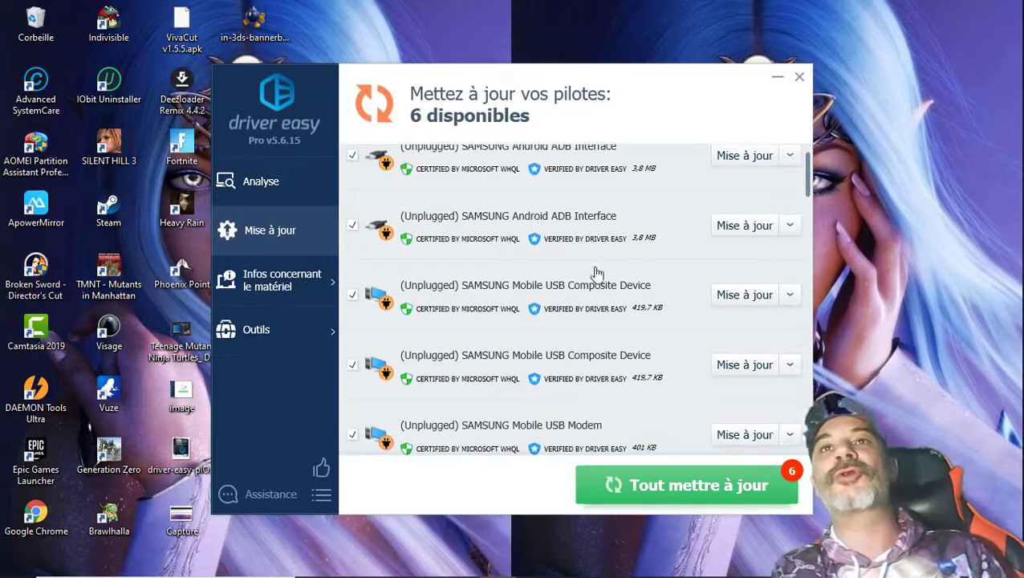
scroll(596, 274, "down", 3)
scroll(651, 404, "up", 6)
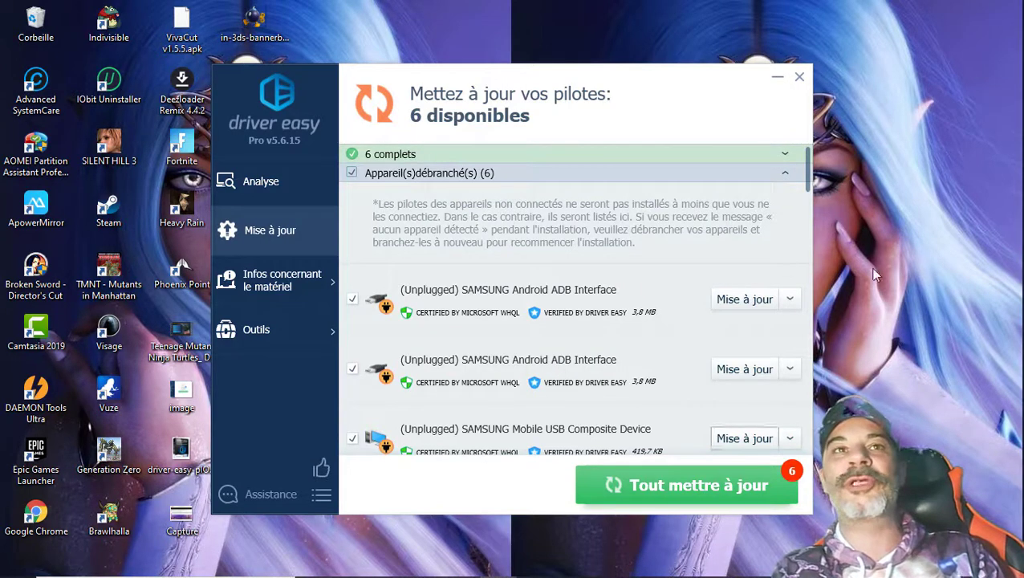
left_click(377, 159)
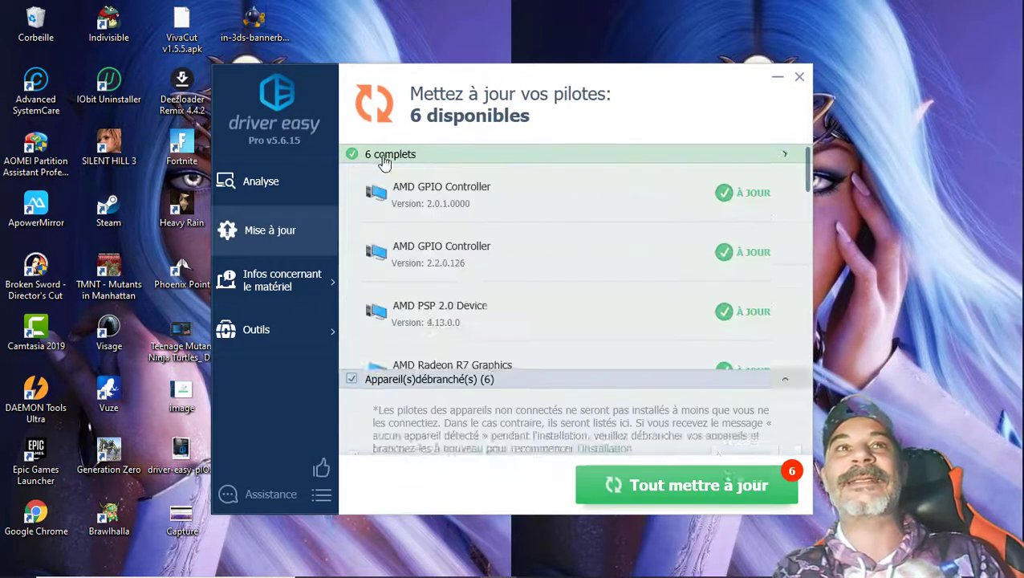
Examine the hardware overview and the CPU, motherboard, memory and graphics details, and return to the main view.
left_click(317, 279)
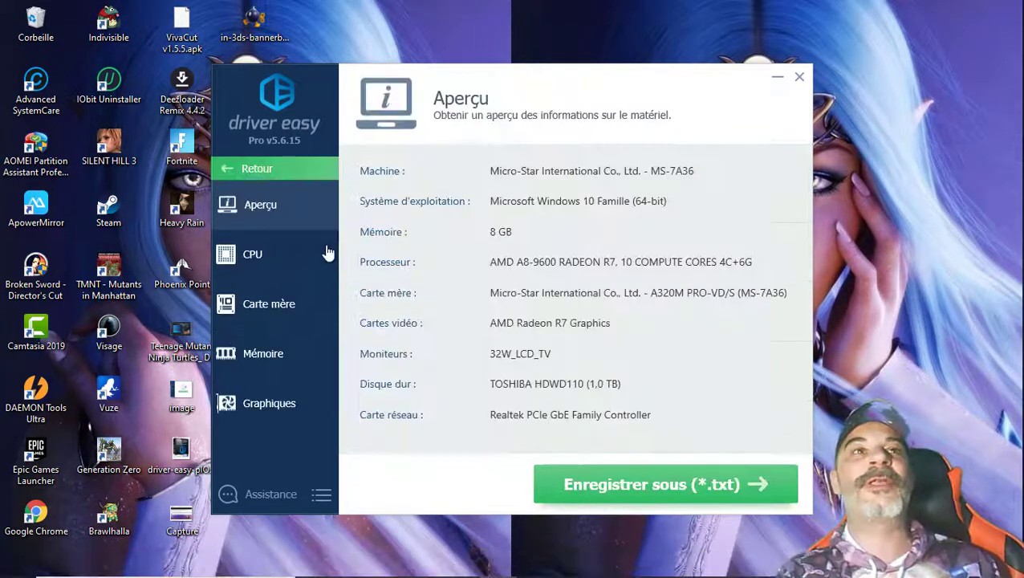
left_click(284, 265)
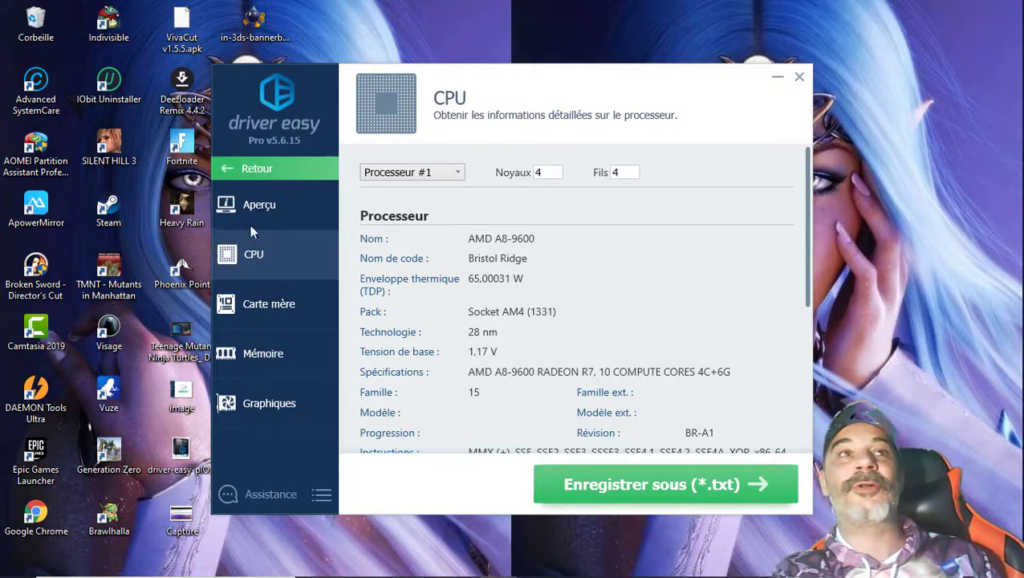
left_click(271, 308)
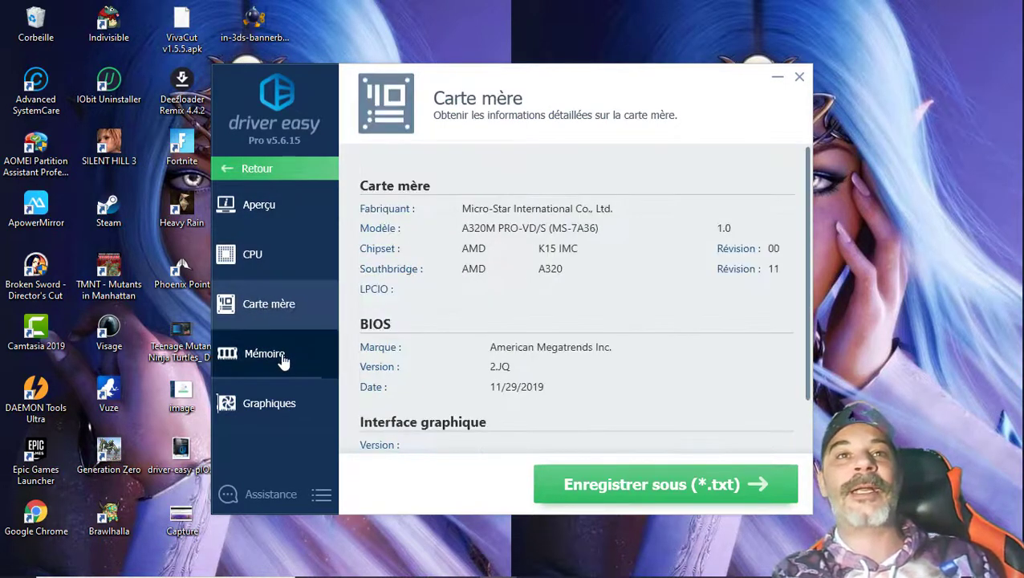
left_click(283, 359)
left_click(272, 409)
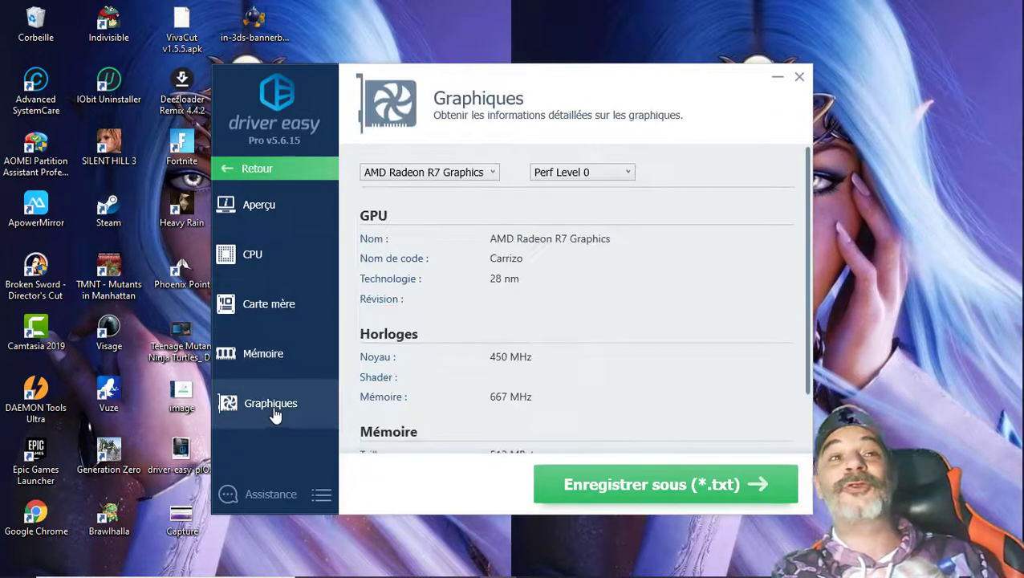
left_click(279, 367)
left_click(275, 301)
left_click(263, 256)
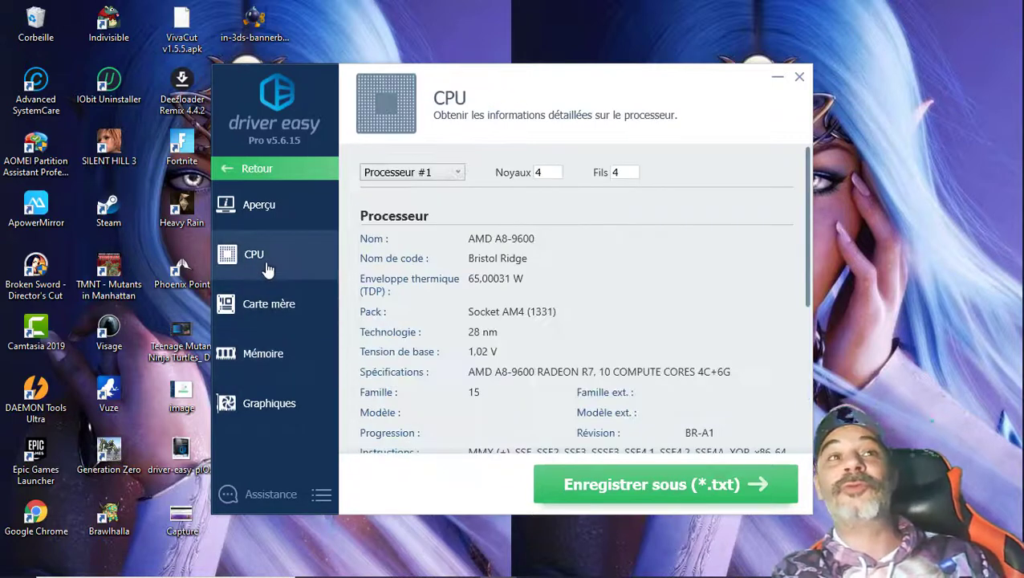
left_click(245, 172)
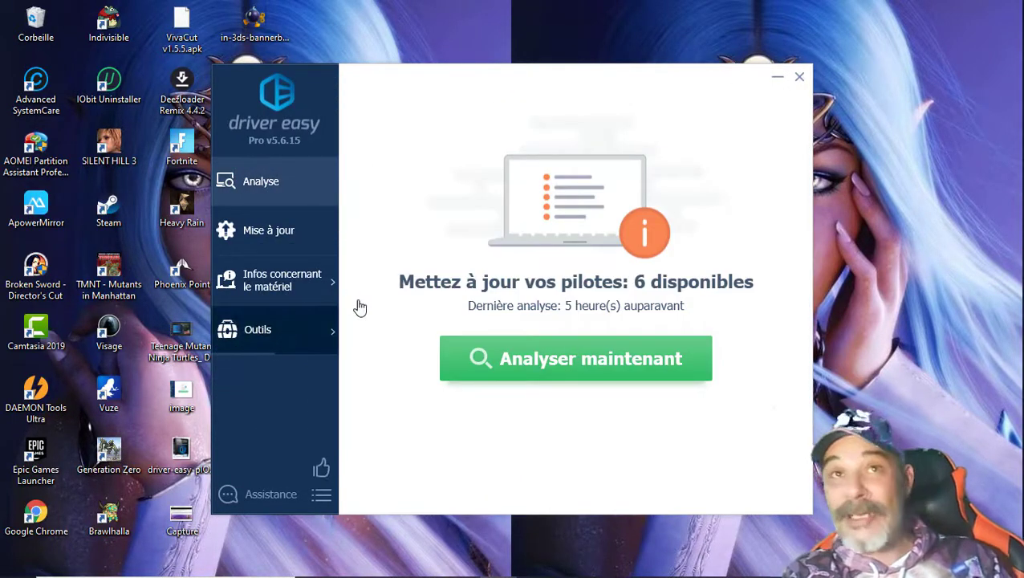
Look at the driver backup and restore tools, opening the restore file browser and cancelling it.
left_click(284, 368)
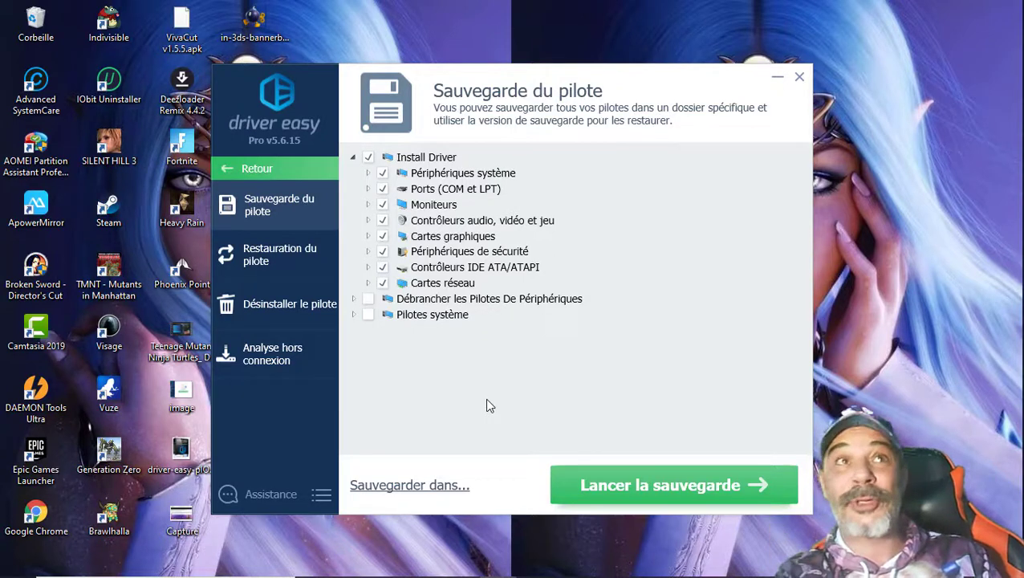
left_click(259, 270)
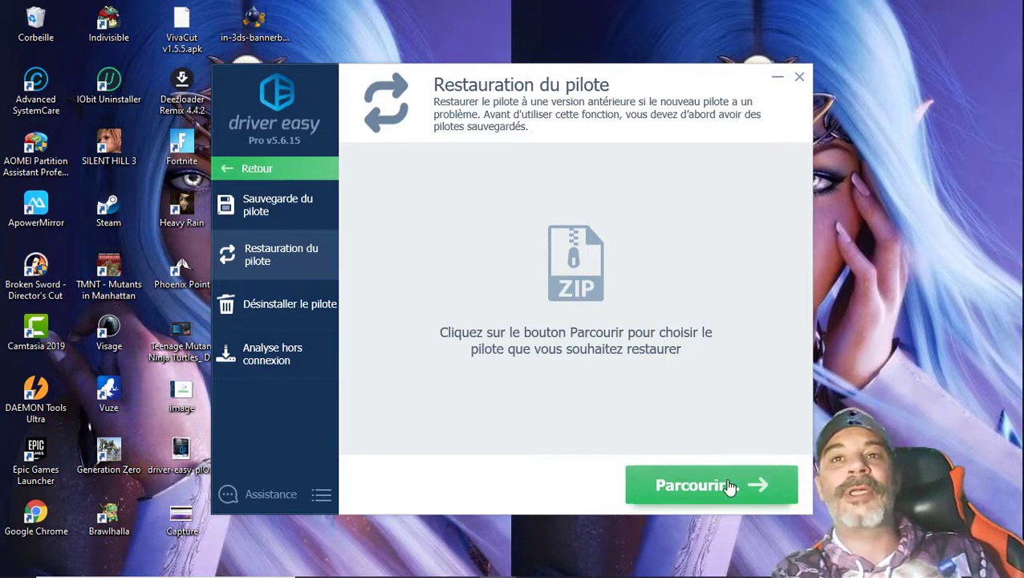
left_click(678, 481)
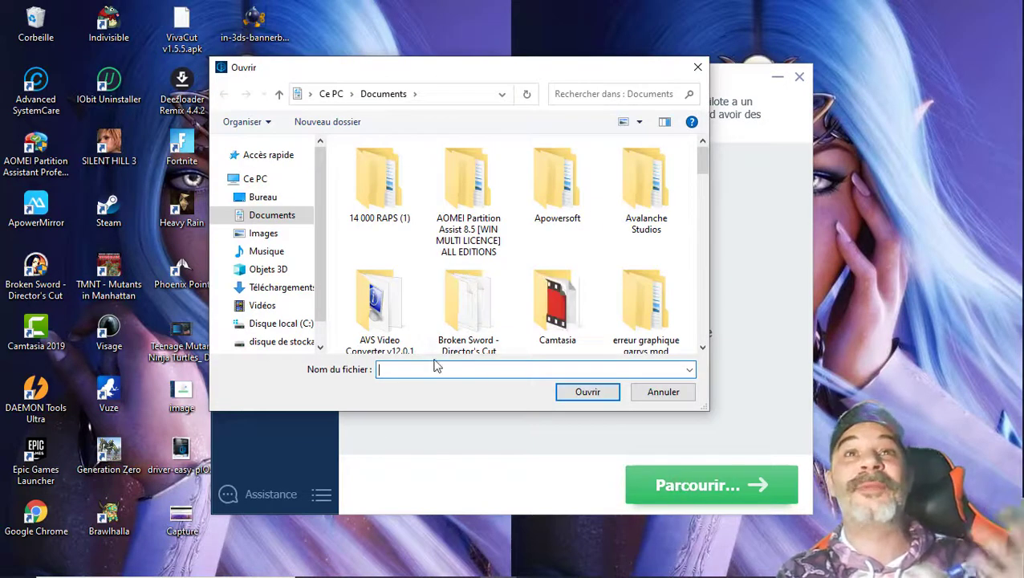
key("Escape")
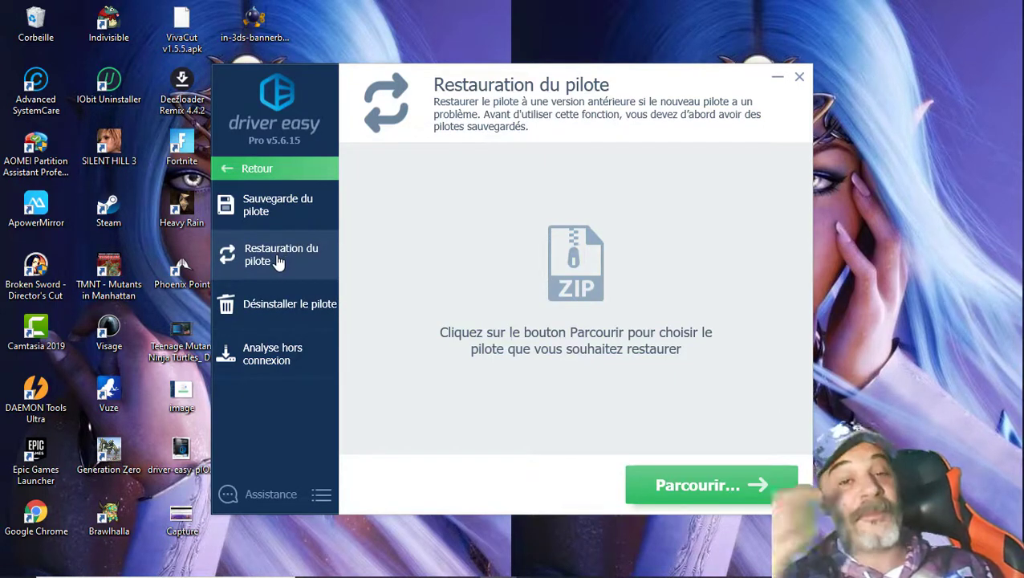
Examine the driver uninstall tool, select AMD High Definition Audio Device among the audio controllers, and return without uninstalling it.
left_click(276, 301)
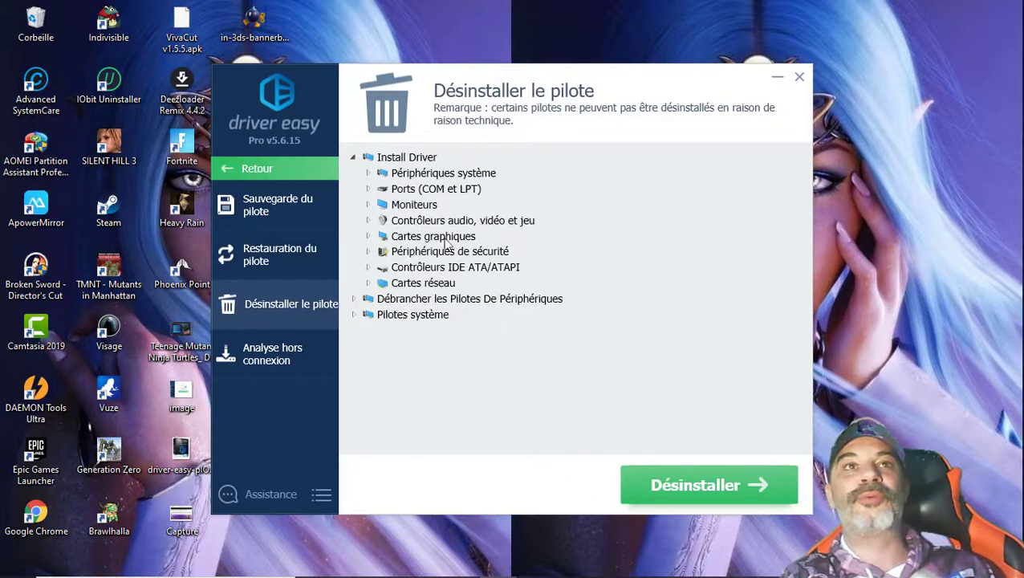
left_click(368, 220)
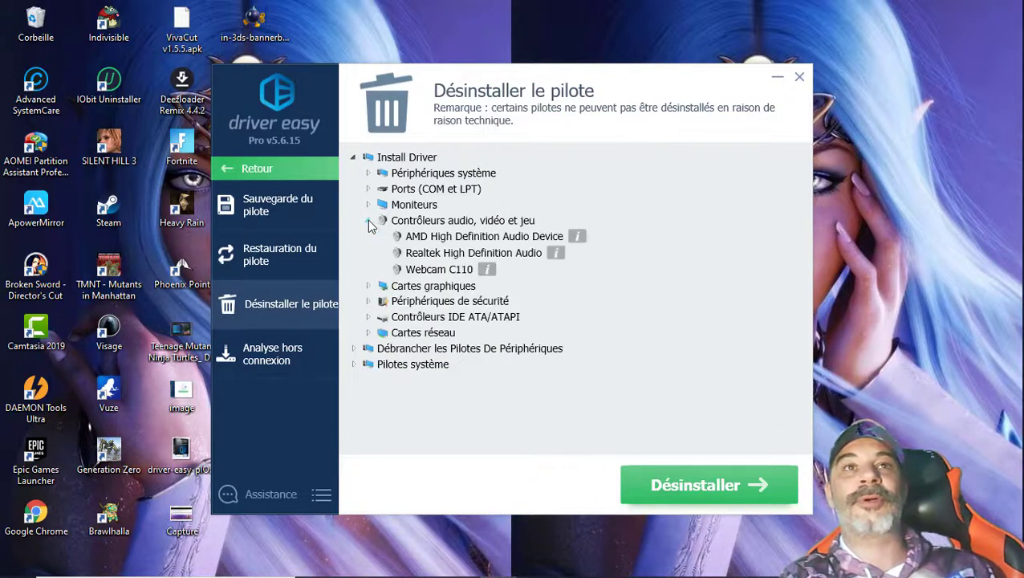
left_click(466, 235)
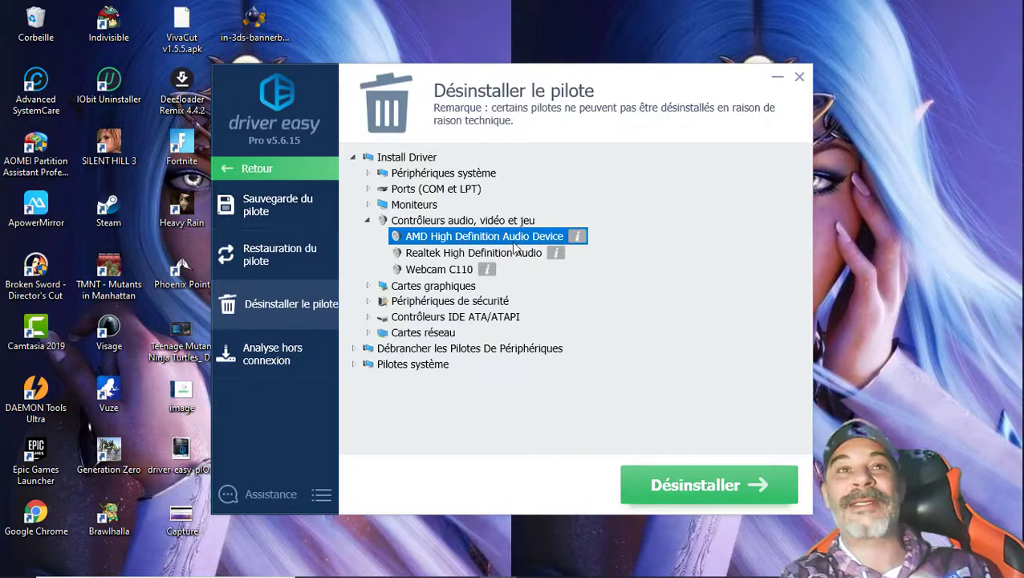
left_click(256, 168)
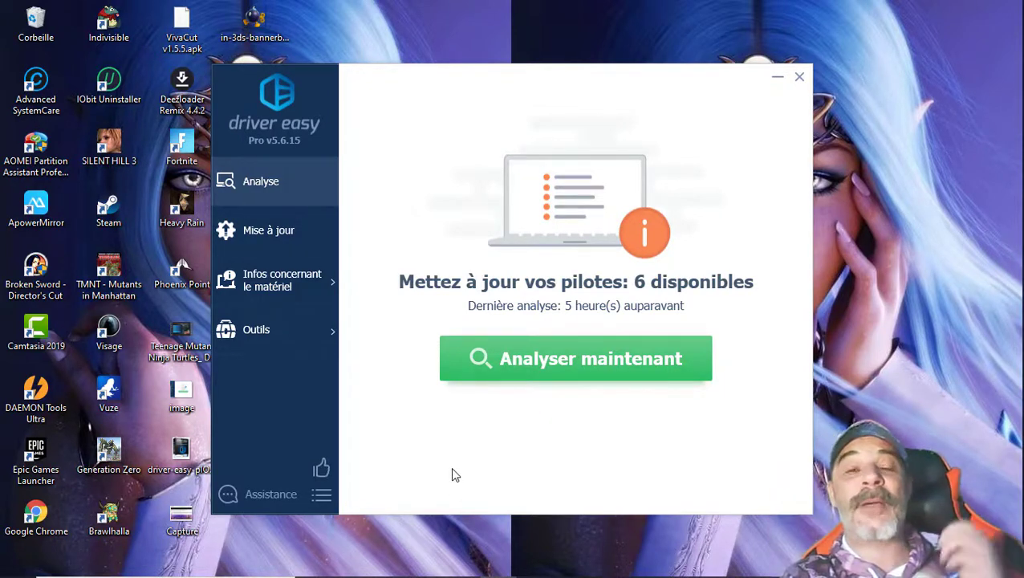
left_click(322, 495)
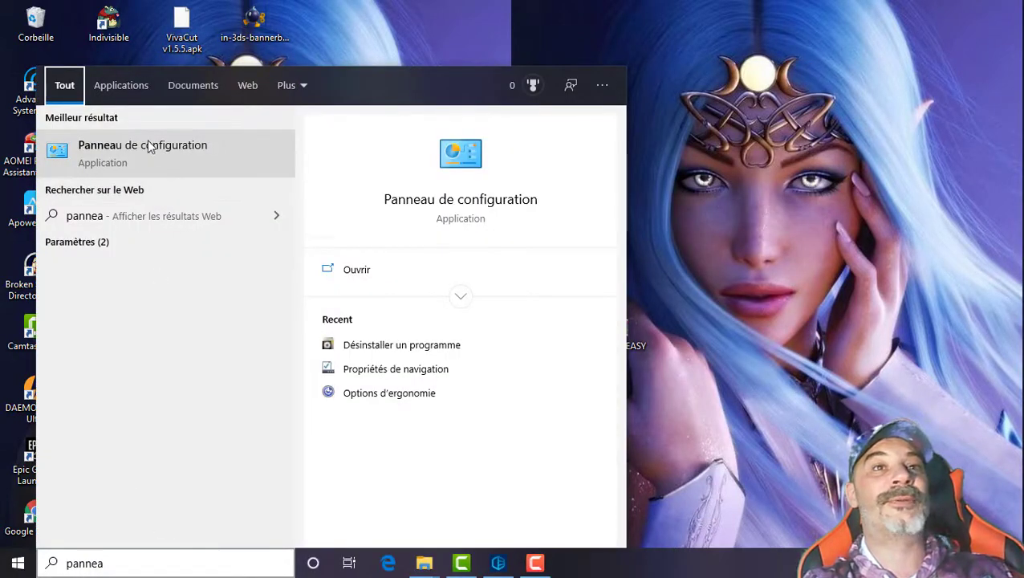
Open Windows Device Manager from Control Panel's Matériel et audio category and expand the camera, graphics card and network card groups.
left_click(147, 145)
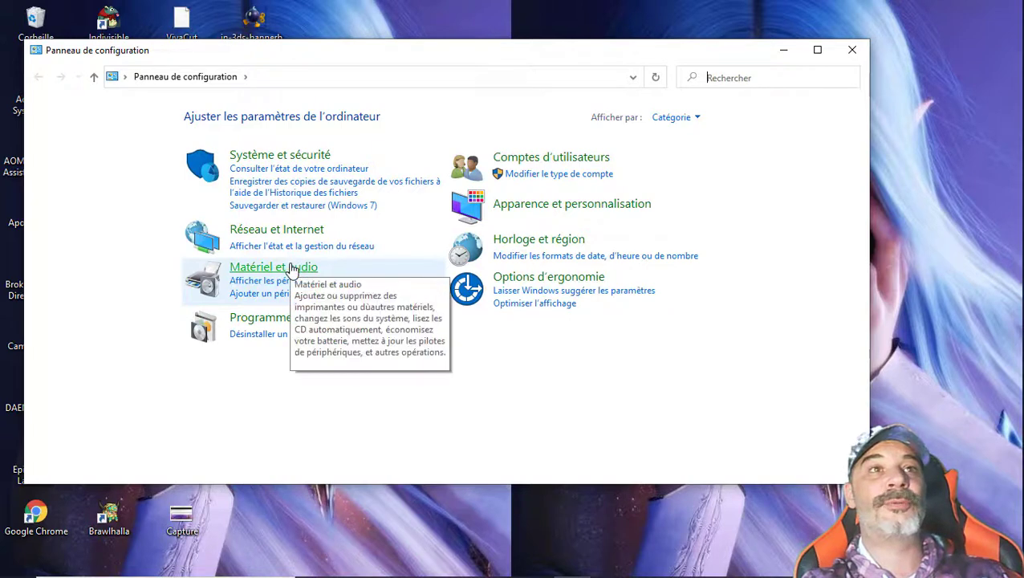
left_click(290, 268)
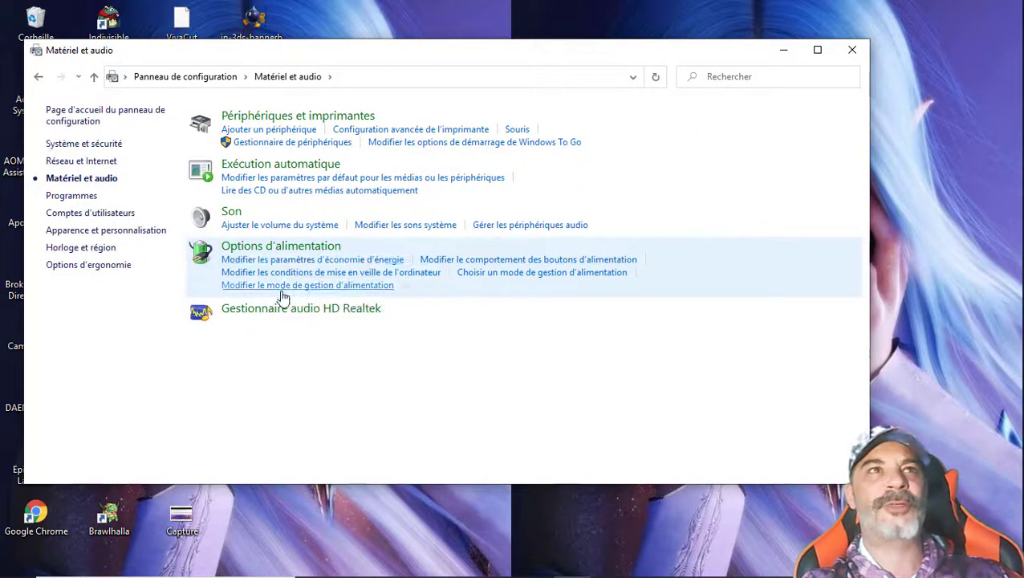
left_click(310, 142)
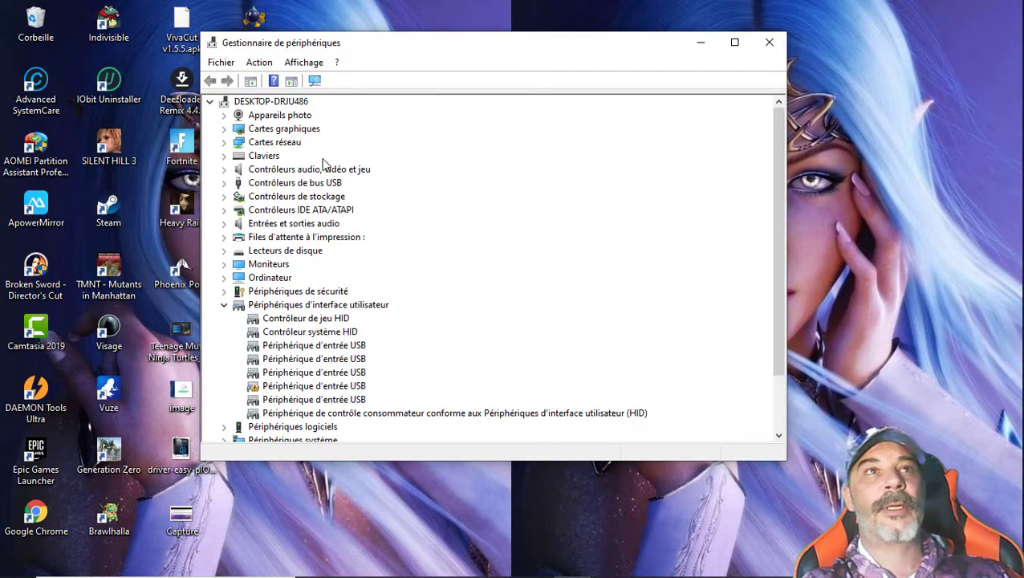
left_click(224, 117)
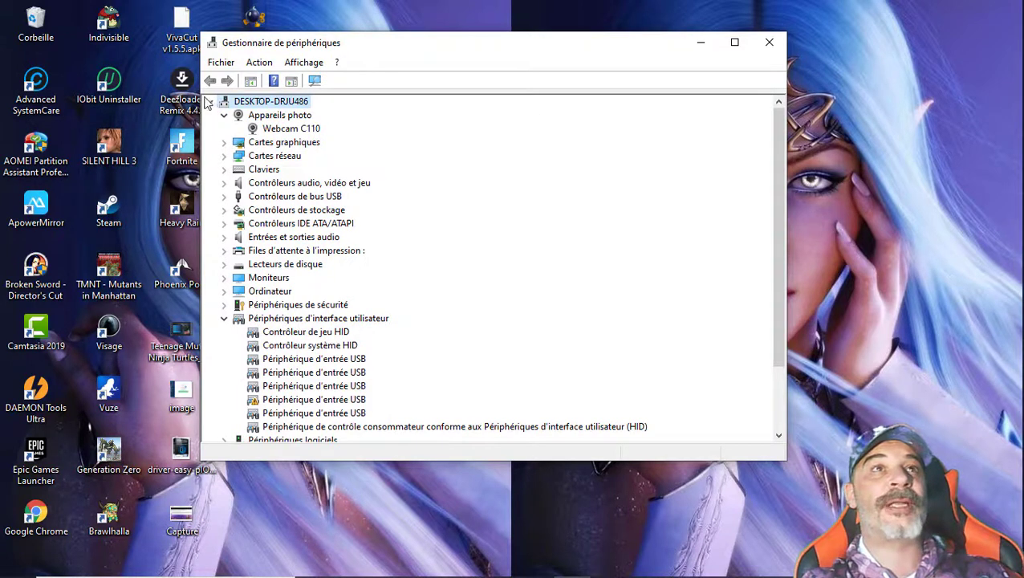
left_click(225, 143)
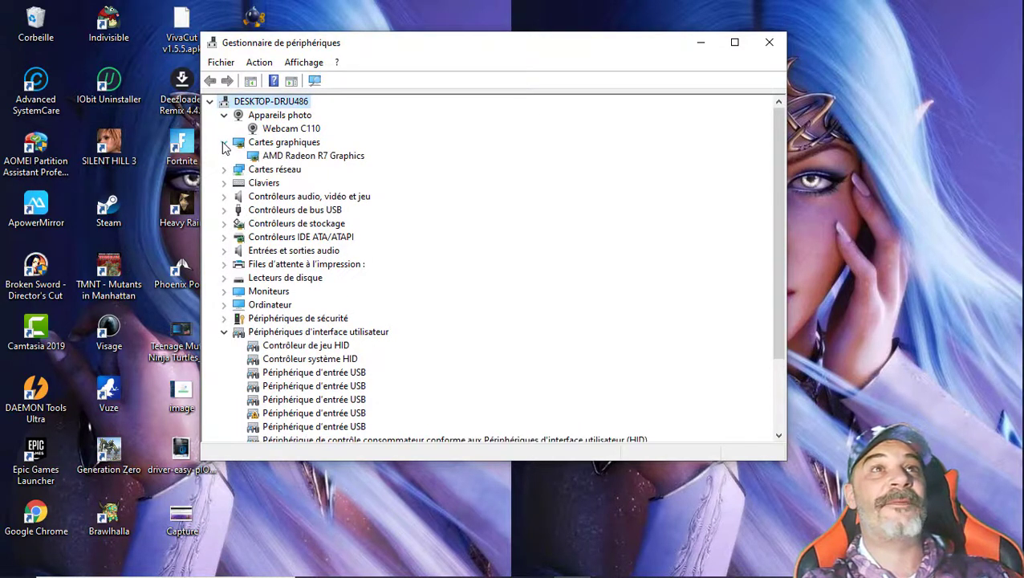
left_click(224, 169)
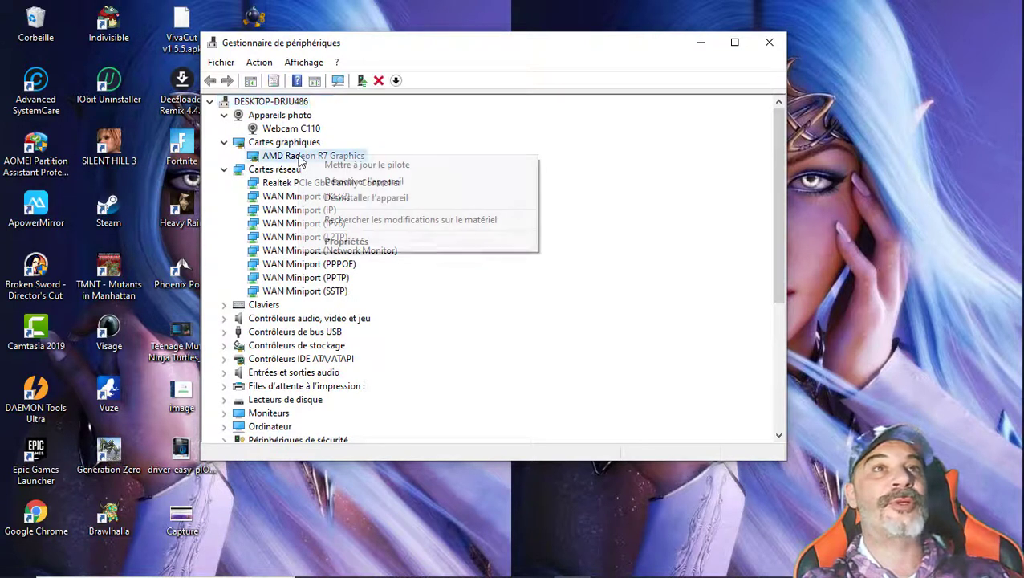
Run an automatic search for updated driver software for AMD Radeon R7 Graphics and close the wizard.
right_click(302, 159)
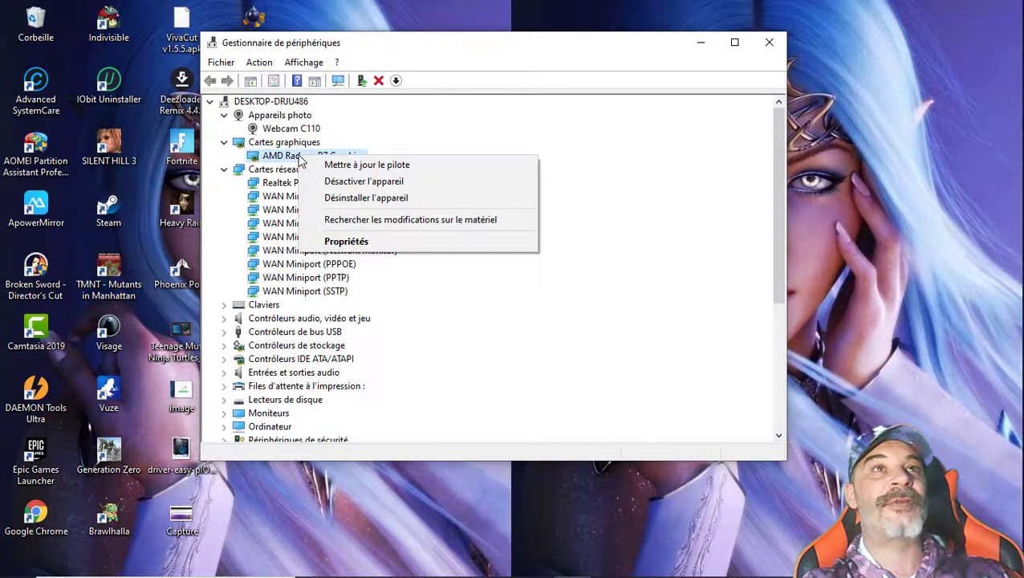
left_click(367, 164)
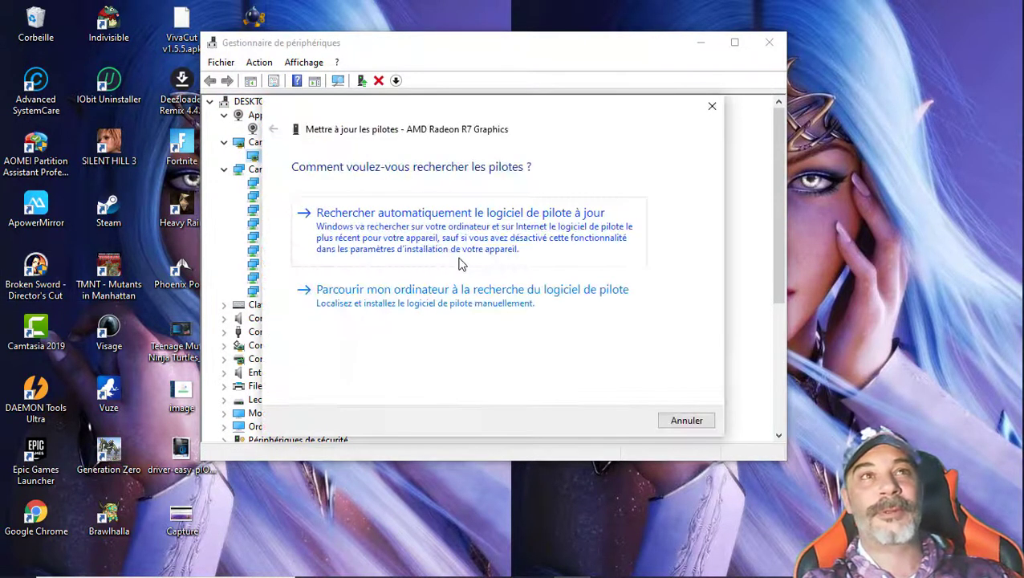
left_click(405, 229)
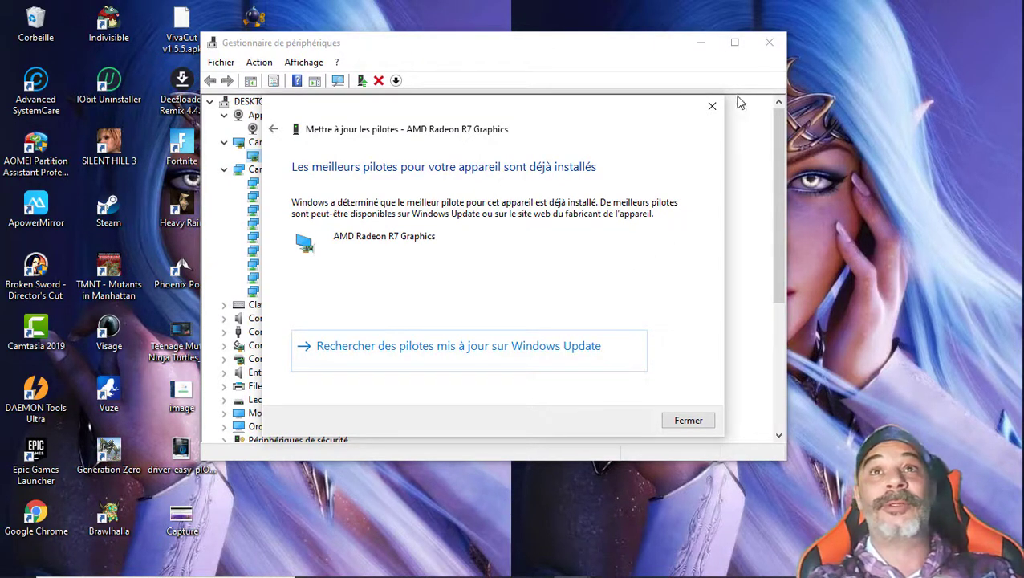
left_click(711, 106)
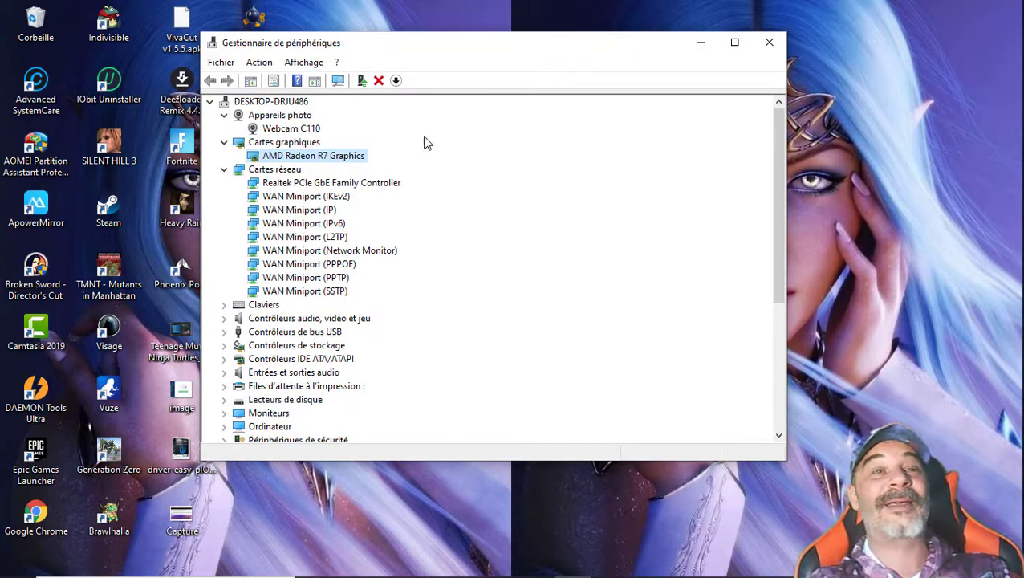
Look through the remaining device categories in Device Manager and close it.
scroll(361, 233, "down", 5)
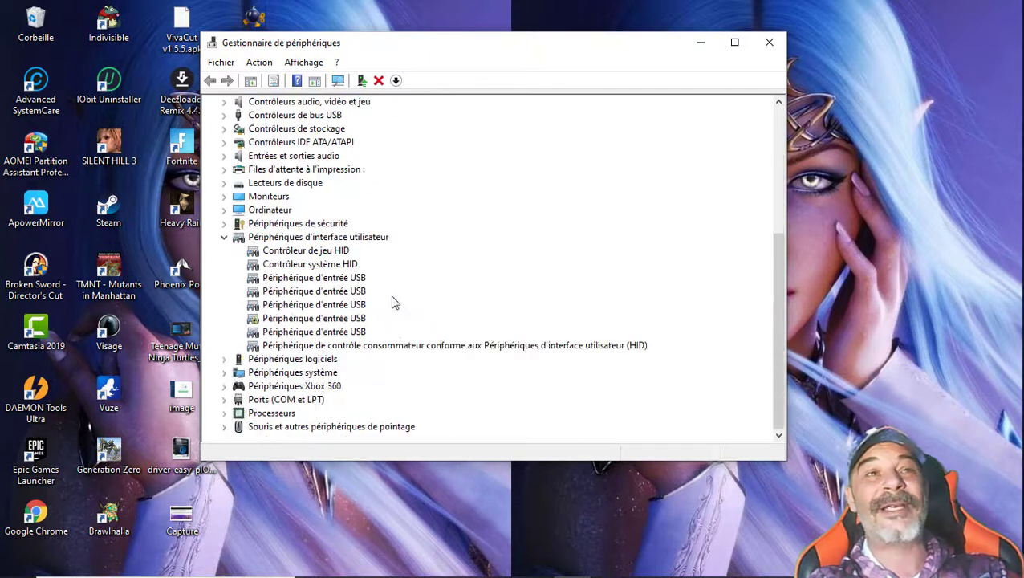
left_click(773, 42)
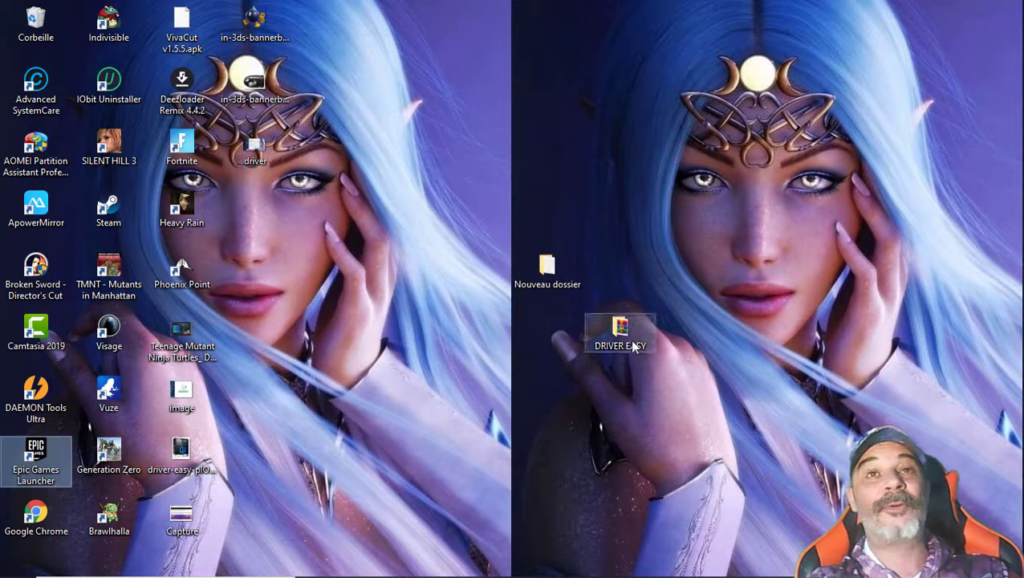
Move the DRIVER EASY folder near the other desktop icons and launch DriverEasyPortable from its Driver Easy Pro Portable 5.6.15.34863(Windows) > DriverEasy subfolder.
left_click_drag(620, 333, 316, 229)
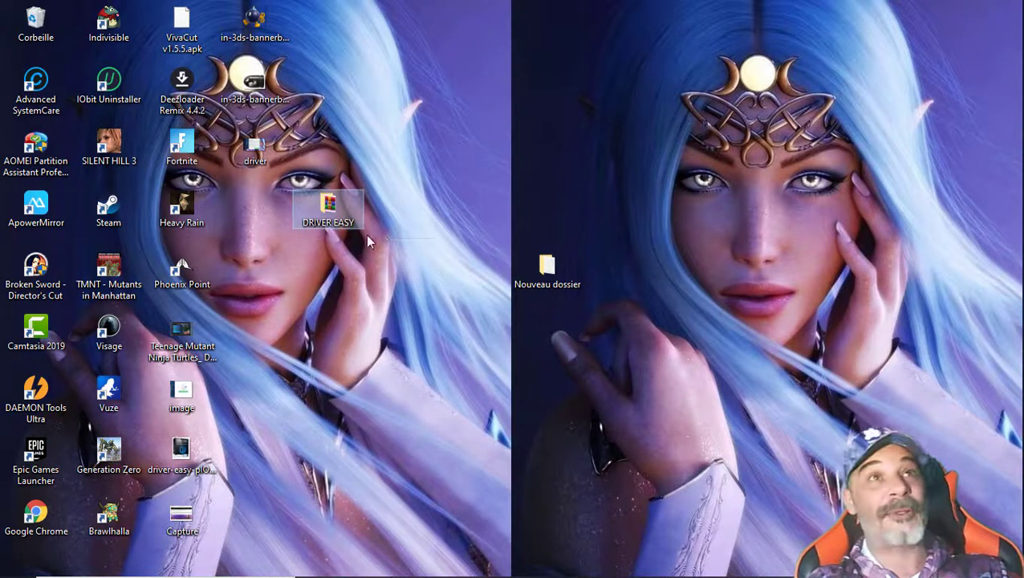
double_click(337, 212)
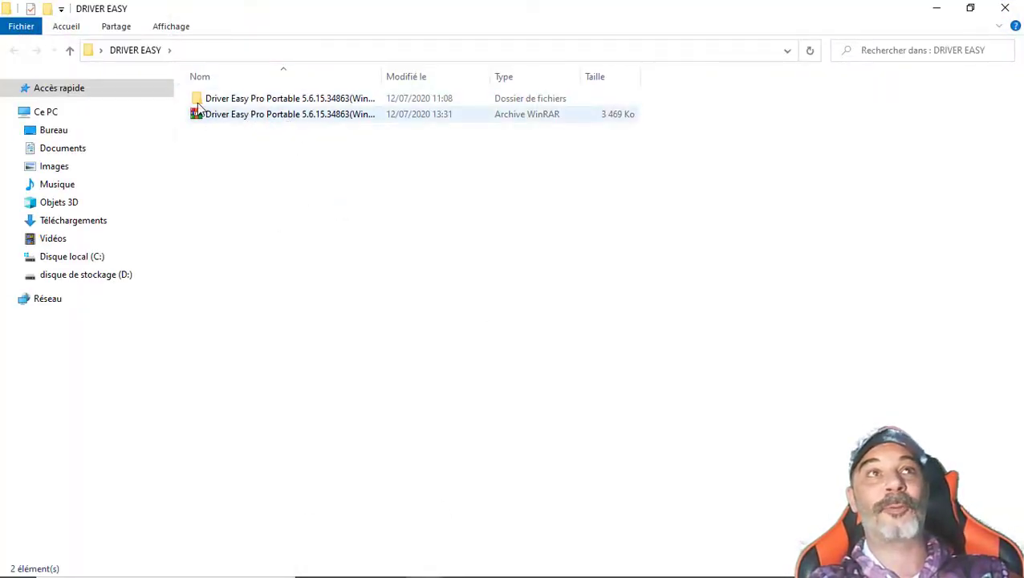
double_click(224, 100)
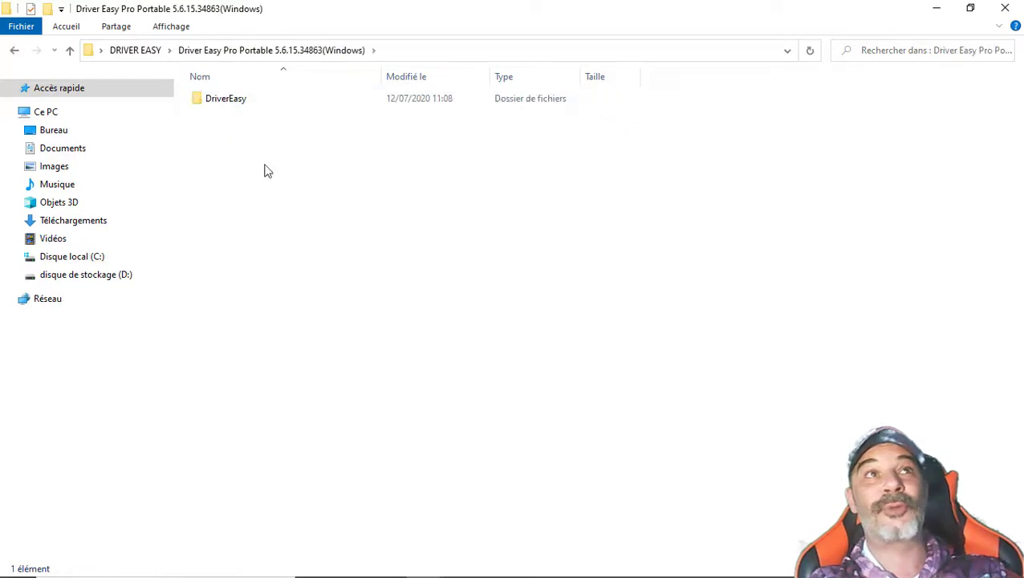
left_click(228, 97)
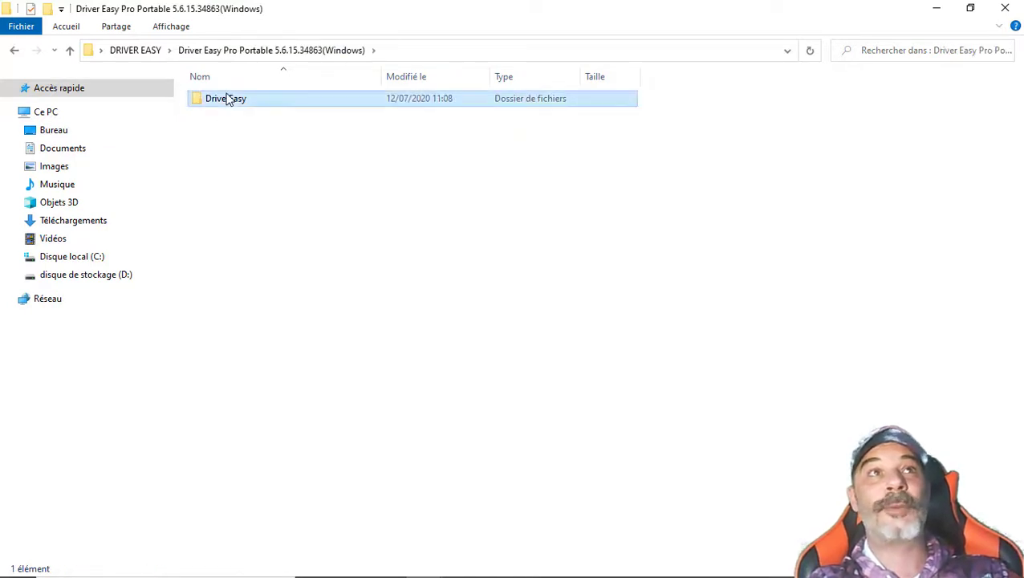
double_click(227, 98)
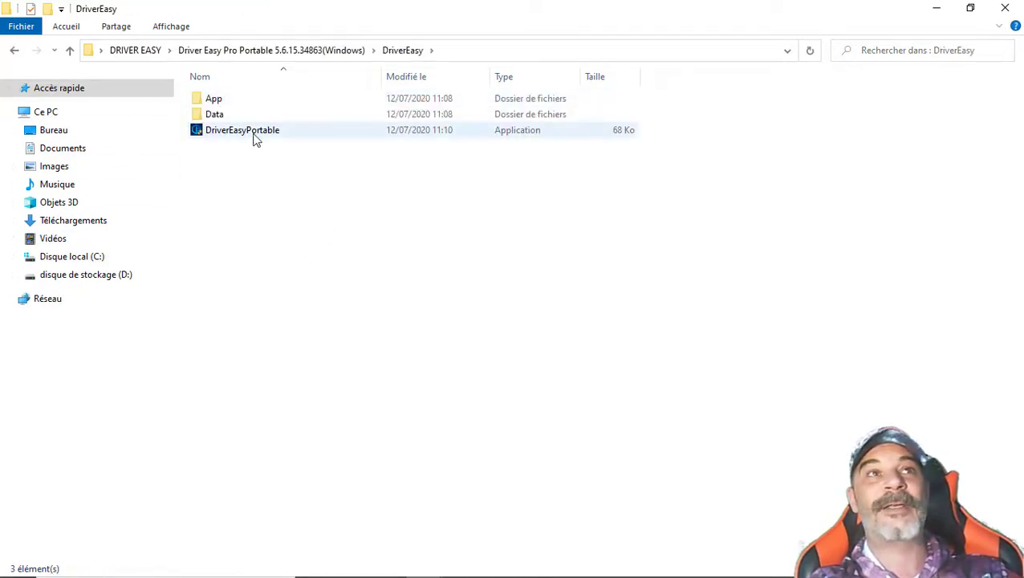
double_click(254, 139)
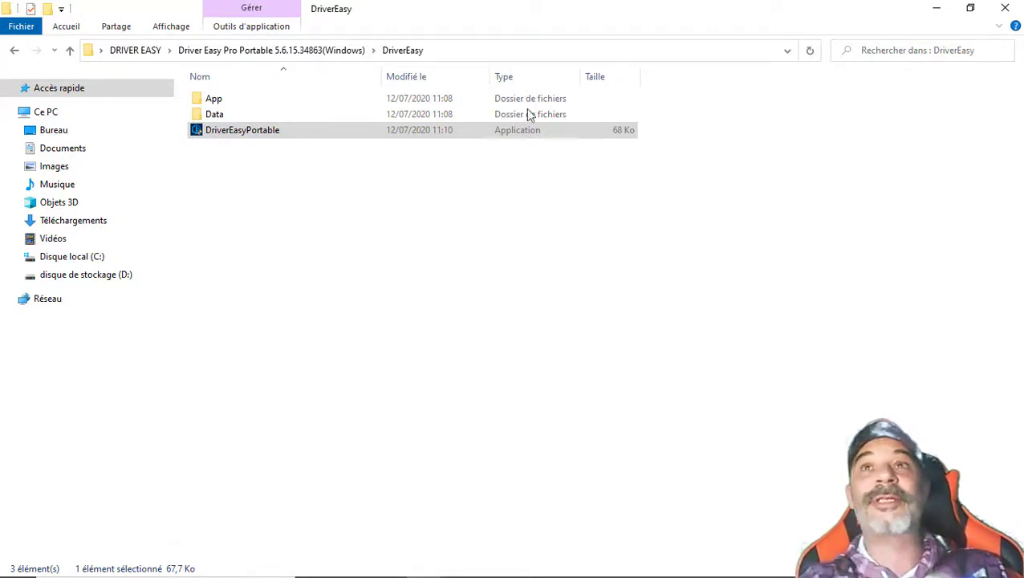
Minimize the file window, bring up Driver Easy and start a new driver analysis.
left_click(935, 8)
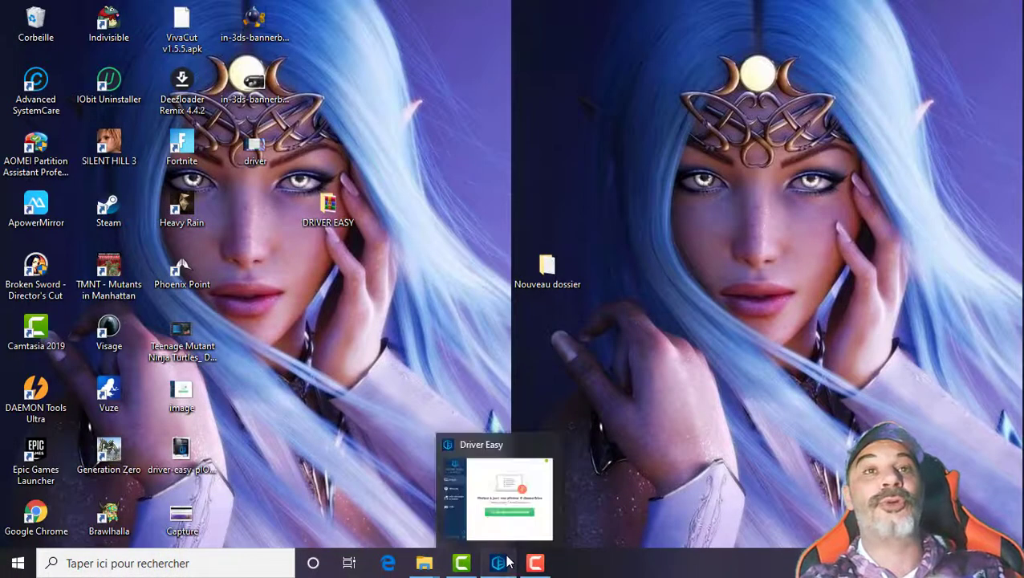
left_click(498, 562)
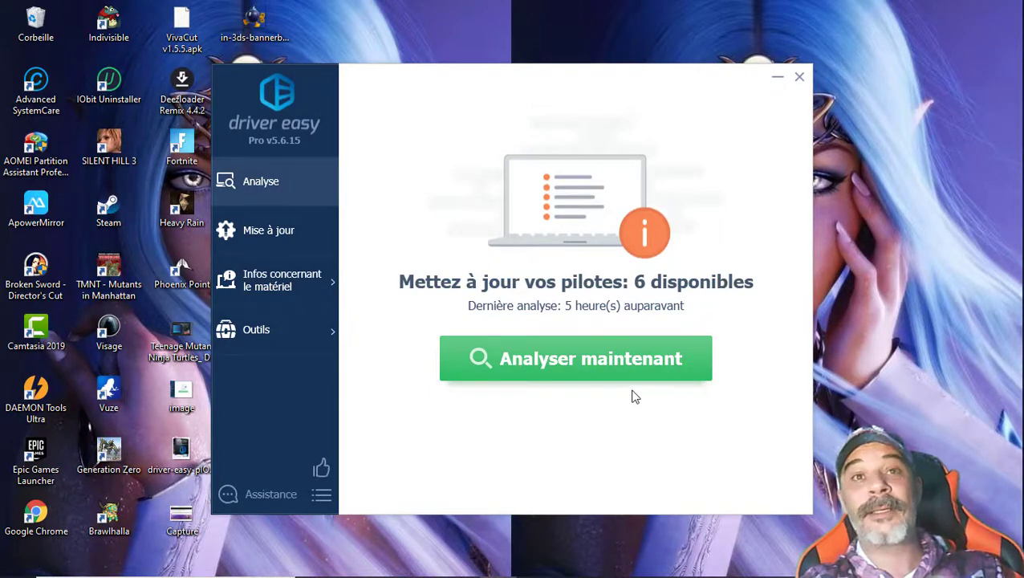
left_click(561, 366)
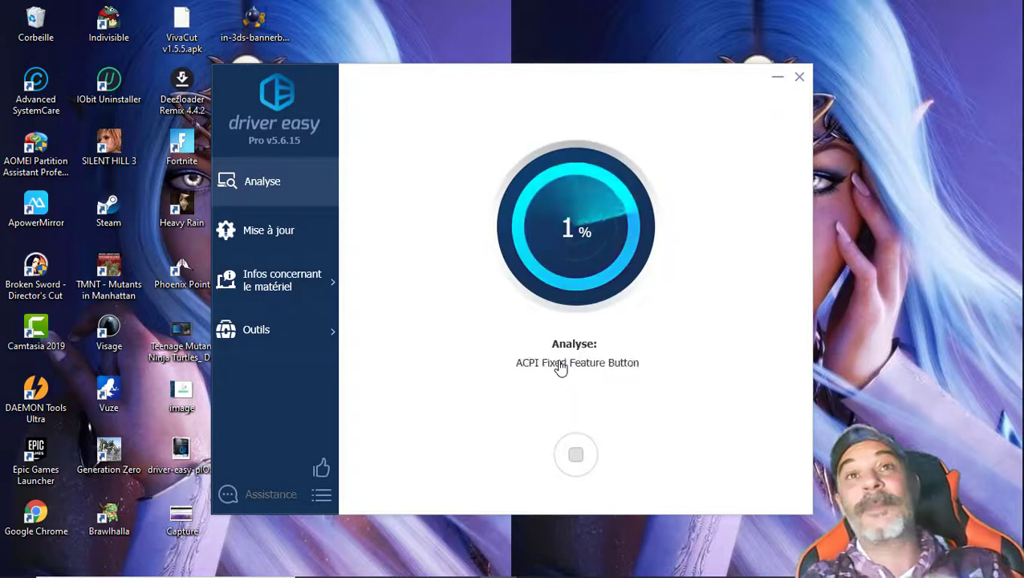